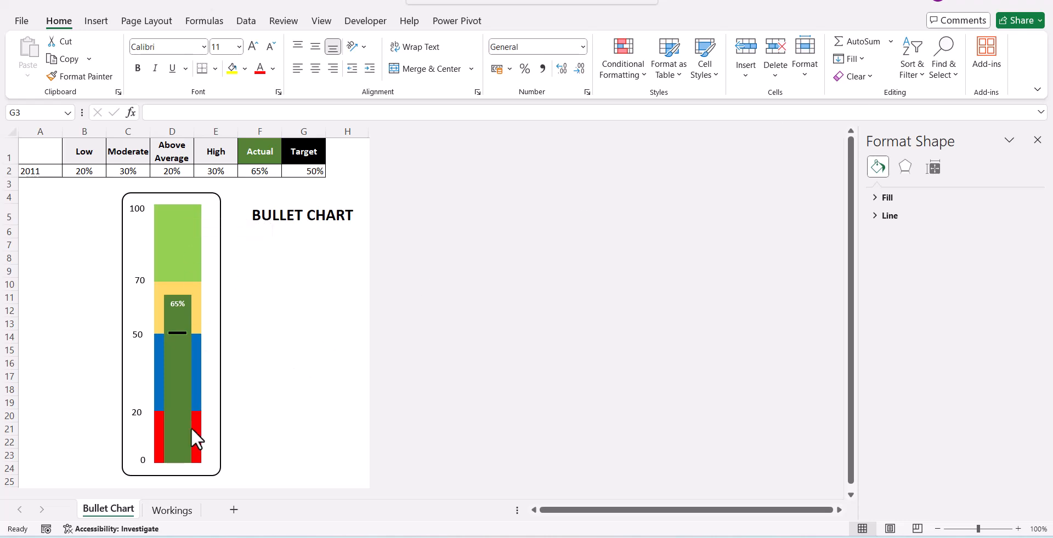
- Examine the finished bullet chart's coloured performance bands, actual bar and target marker
{"action": "mouse_move", "coordinate": [189, 454]}
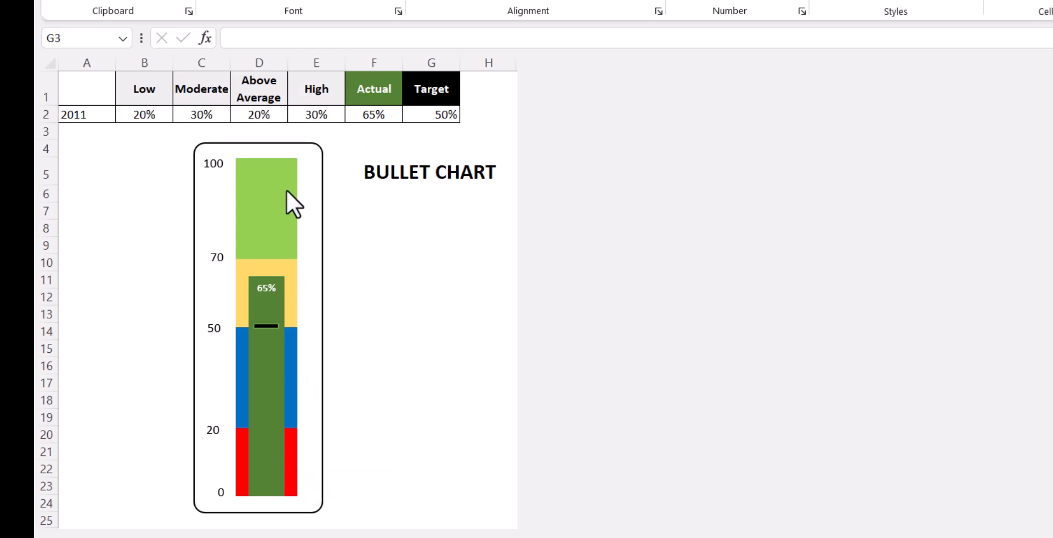
{"action": "mouse_move", "coordinate": [290, 472]}
{"action": "mouse_move", "coordinate": [289, 409]}
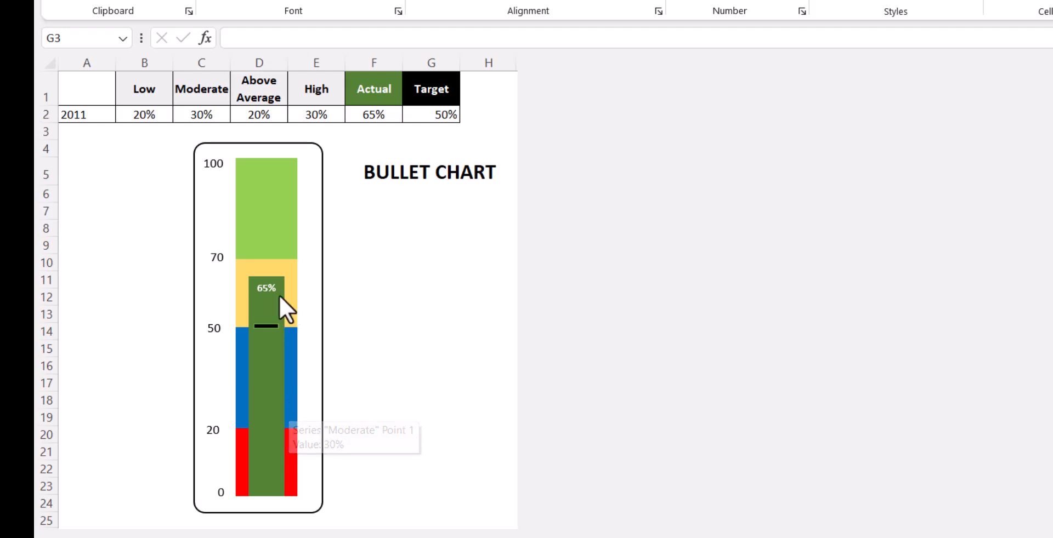
{"action": "mouse_move", "coordinate": [290, 299]}
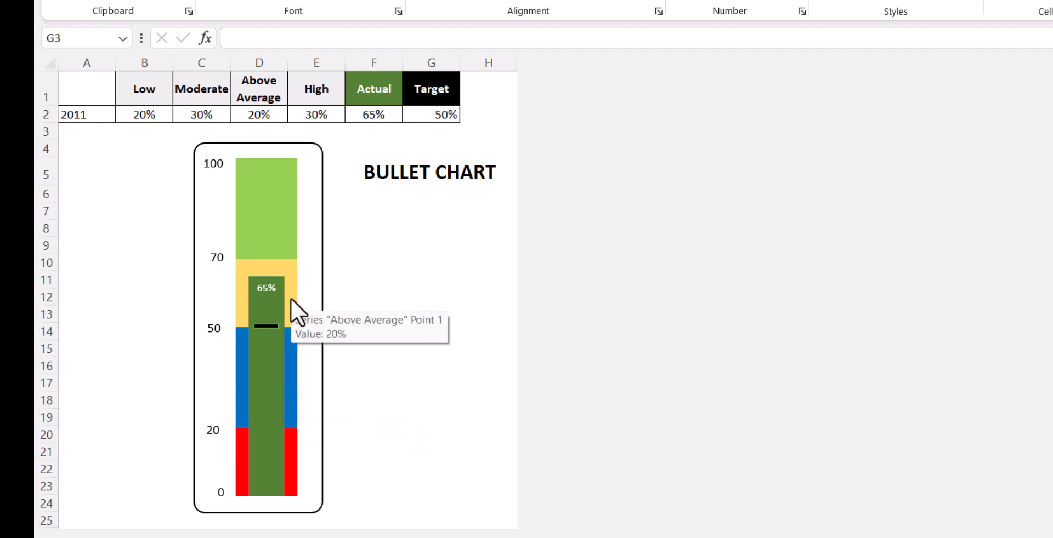
{"action": "mouse_move", "coordinate": [288, 220]}
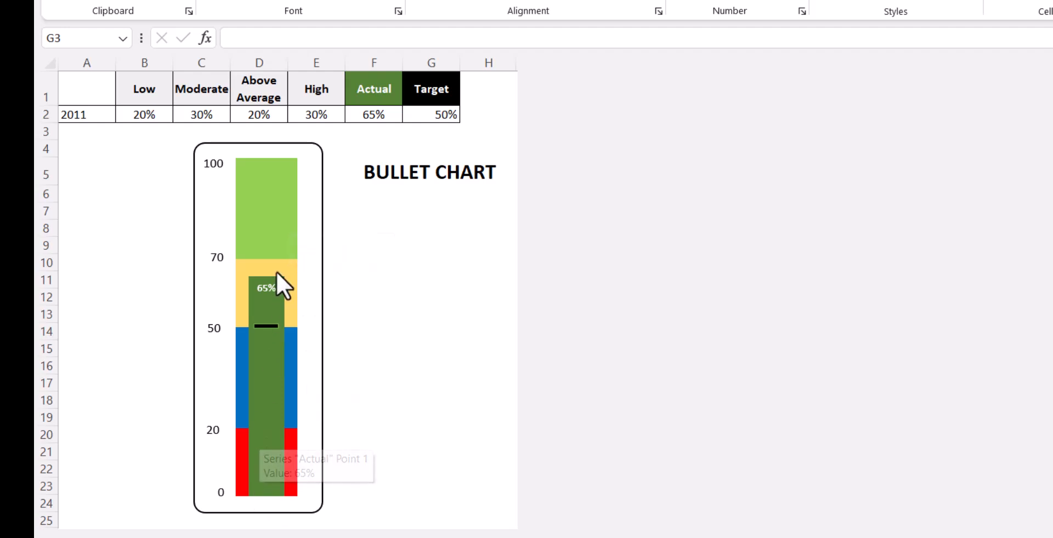
{"action": "mouse_move", "coordinate": [283, 490]}
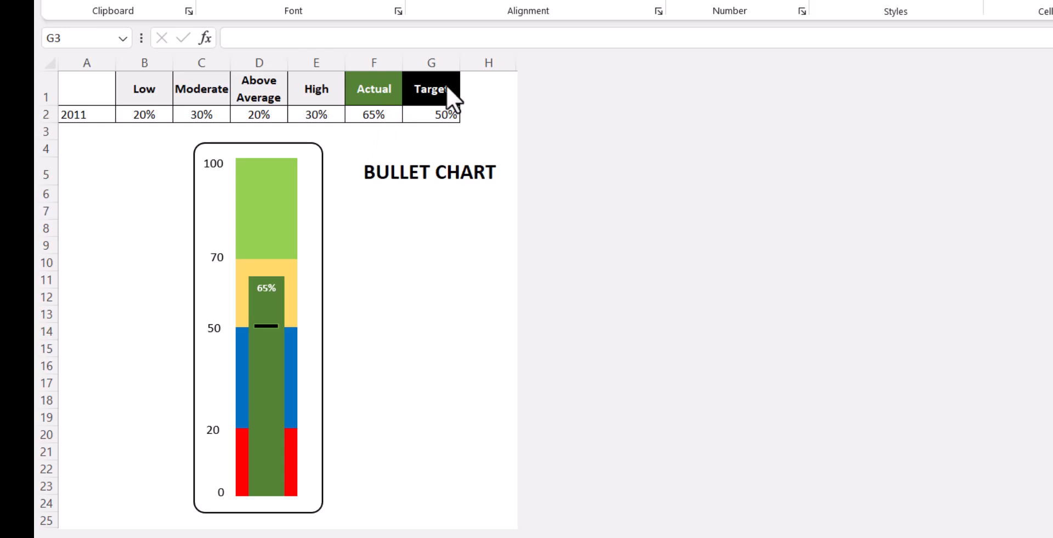
{"action": "mouse_move", "coordinate": [255, 328]}
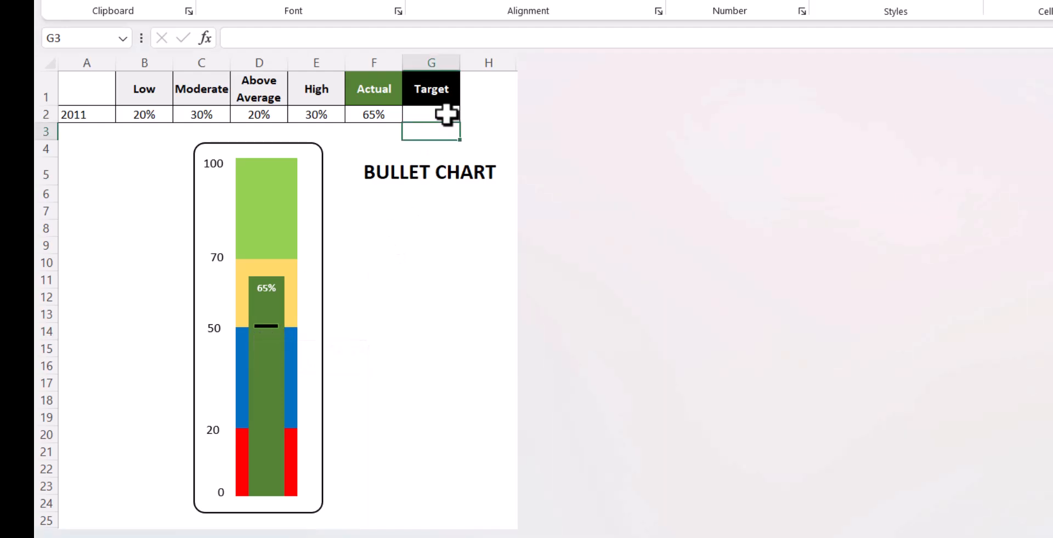
- Set the Target value in G2 to 85% and check the target marker on the bullet chart
{"action": "left_click", "coordinate": [445, 112]}
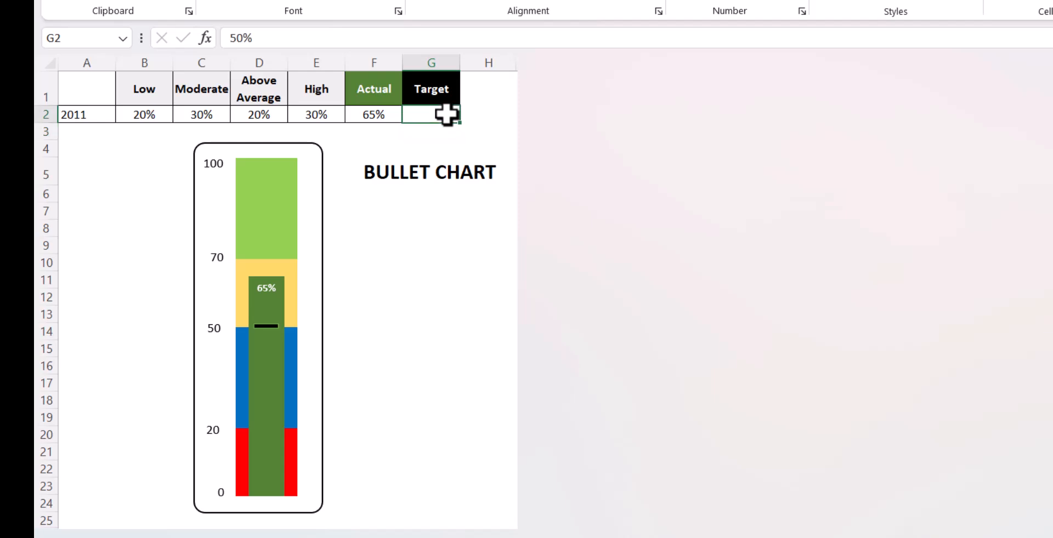
{"action": "type", "text": "85"}
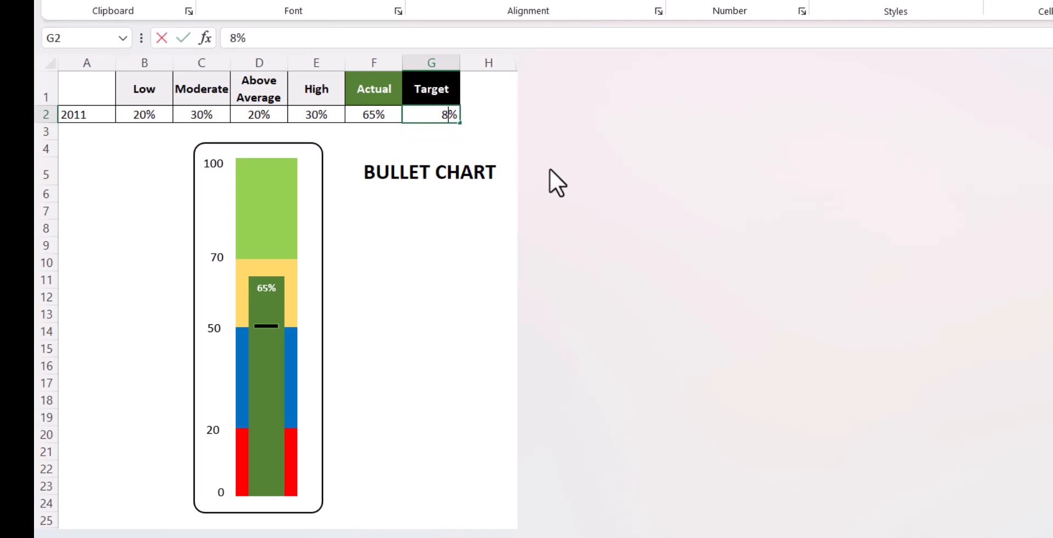
{"action": "key", "text": "Return"}
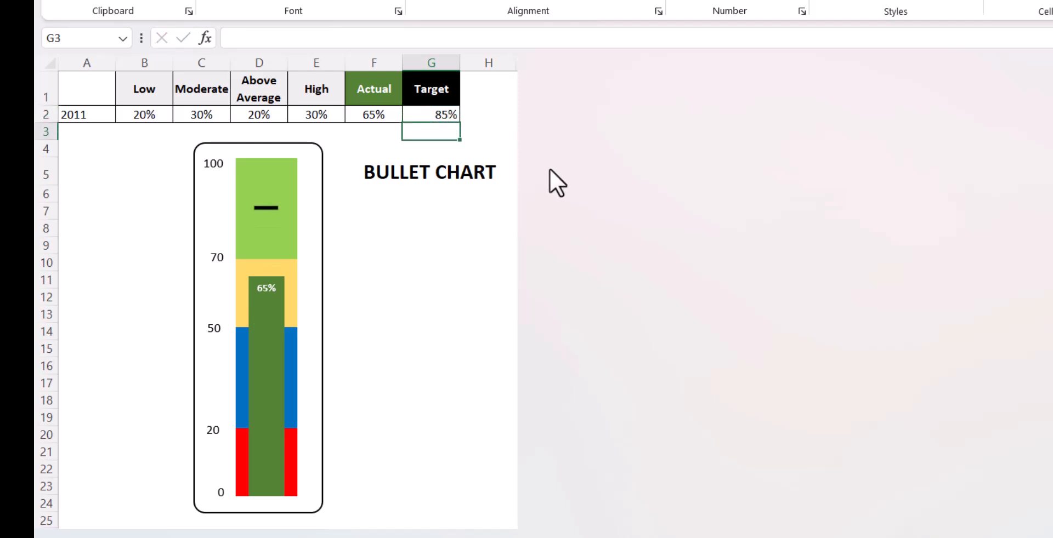
{"action": "mouse_move", "coordinate": [267, 208]}
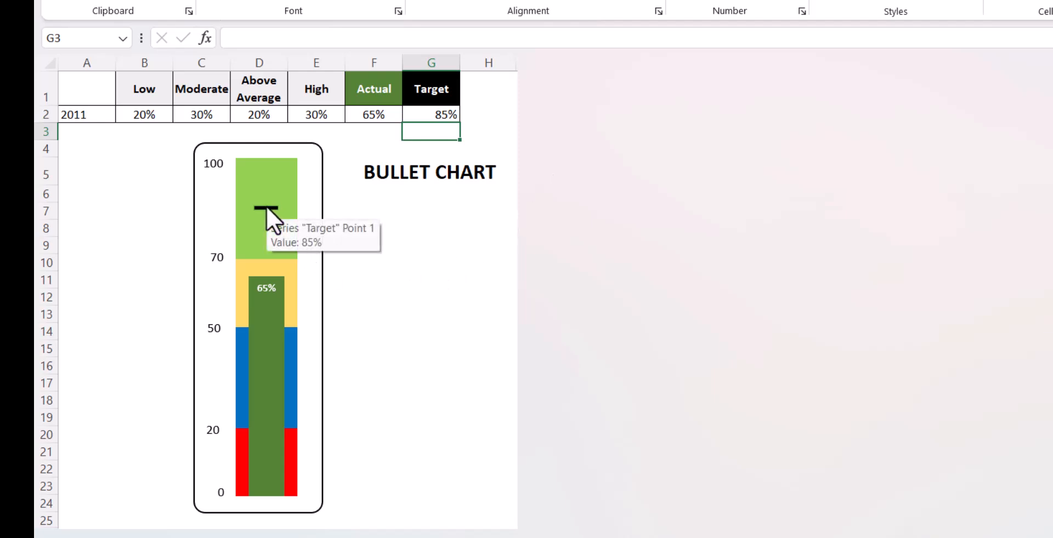
- Set the Actual value in F2 to 35% and compare the actual bar with the target marker
{"action": "left_click", "coordinate": [390, 117]}
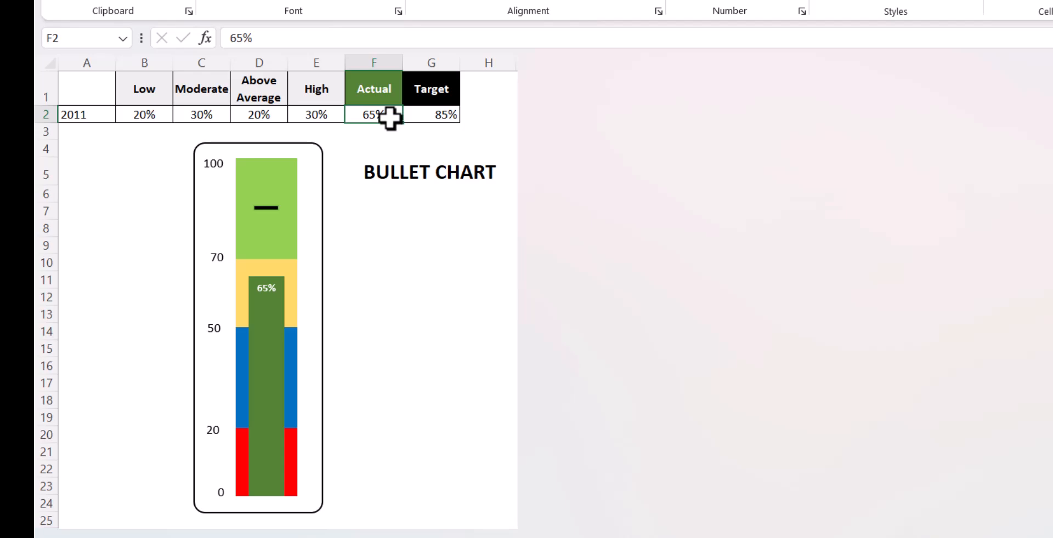
{"action": "type", "text": "35"}
{"action": "key", "text": "Return"}
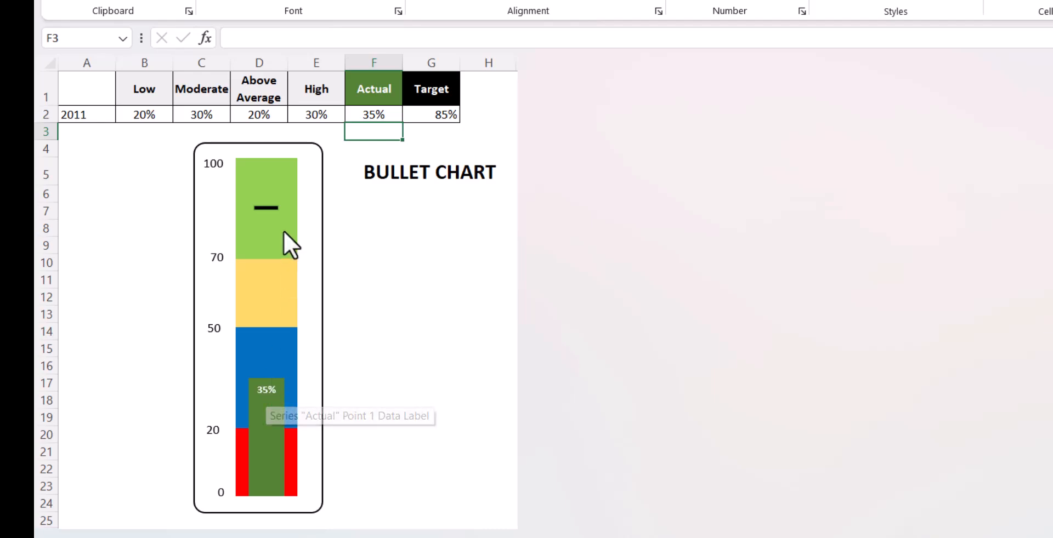
{"action": "mouse_move", "coordinate": [278, 459]}
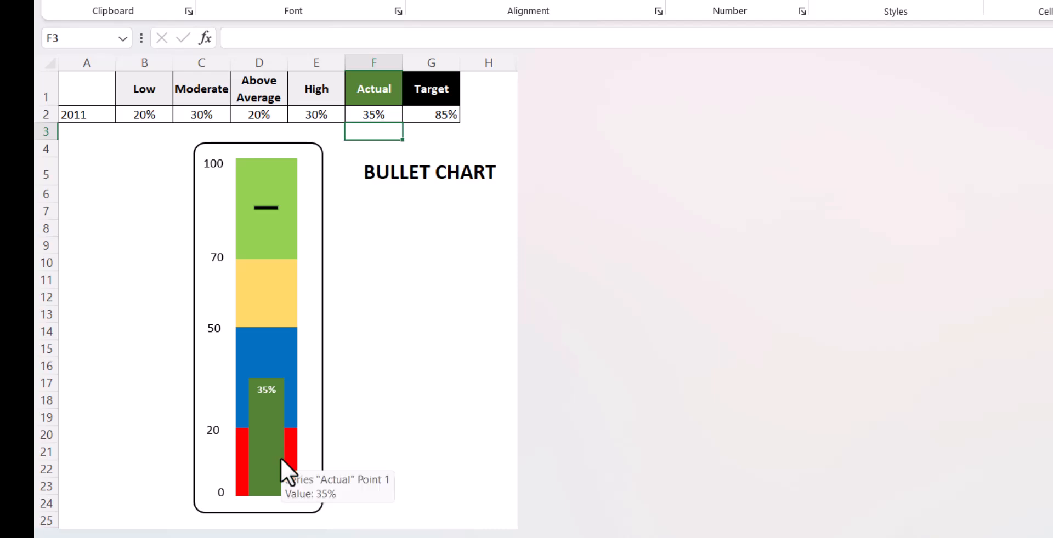
{"action": "mouse_move", "coordinate": [267, 325]}
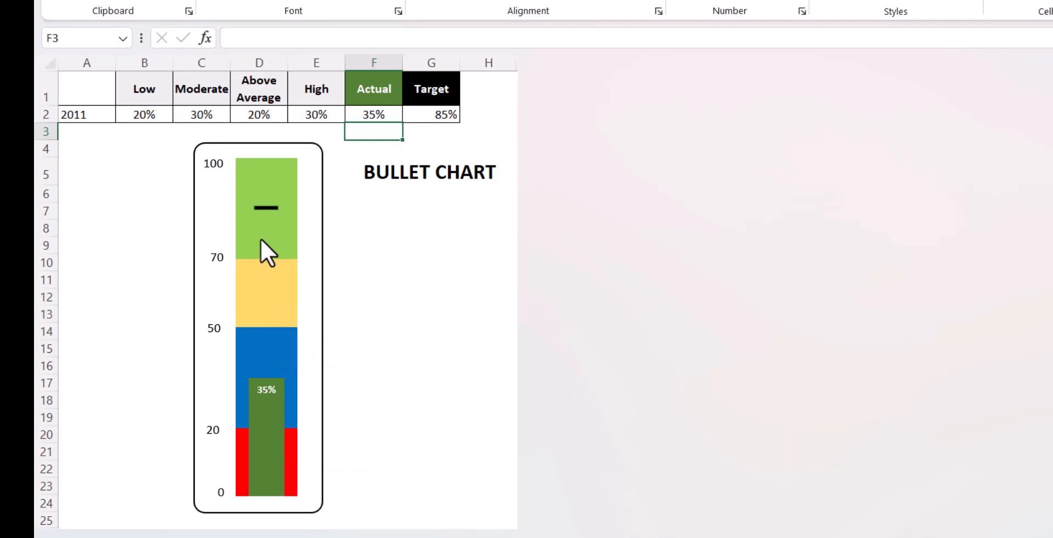
{"action": "mouse_move", "coordinate": [261, 239]}
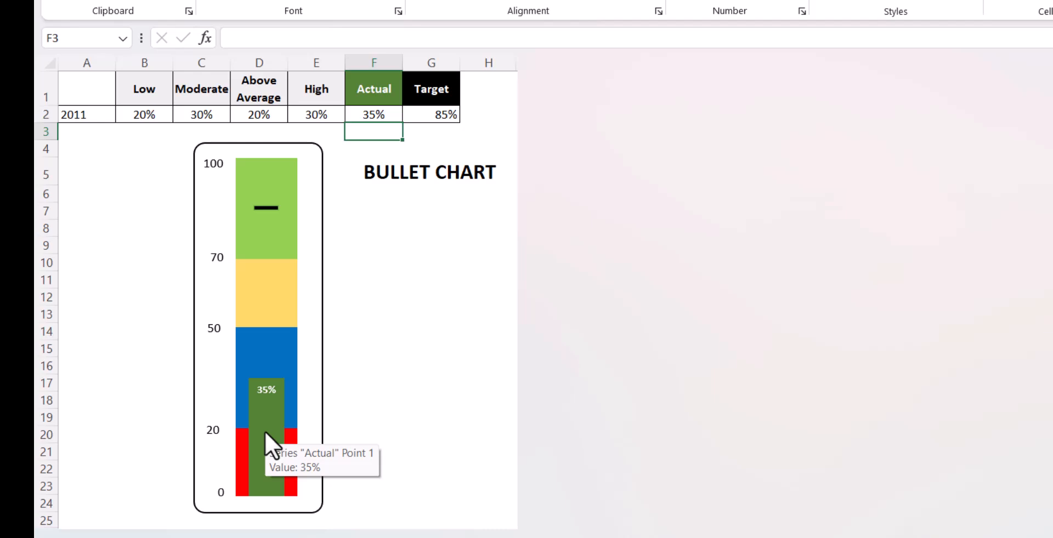
{"action": "mouse_move", "coordinate": [270, 210]}
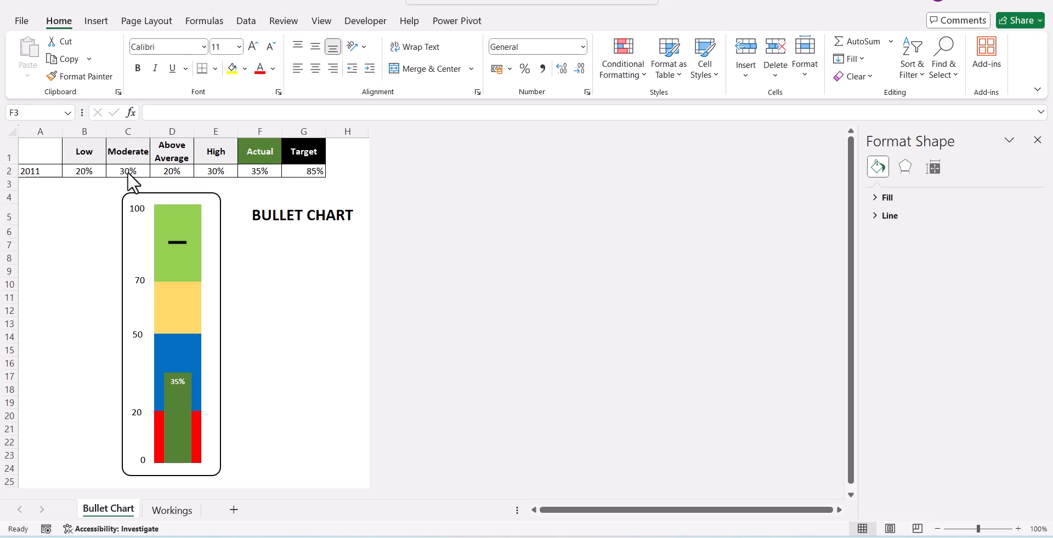
- Check the cumulative totals of the performance levels by selecting B2:C2, B2:D2 and B2:E2 in turn
{"action": "left_click_drag", "start_coordinate": [127, 172], "coordinate": [92, 174]}
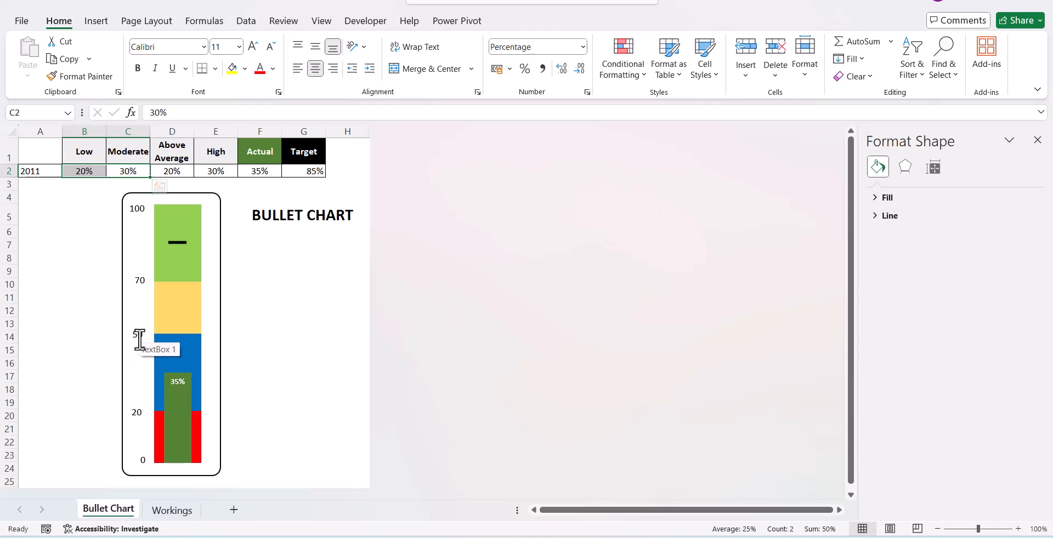
{"action": "left_click", "coordinate": [189, 169]}
{"action": "left_click_drag", "start_coordinate": [190, 169], "coordinate": [99, 172]}
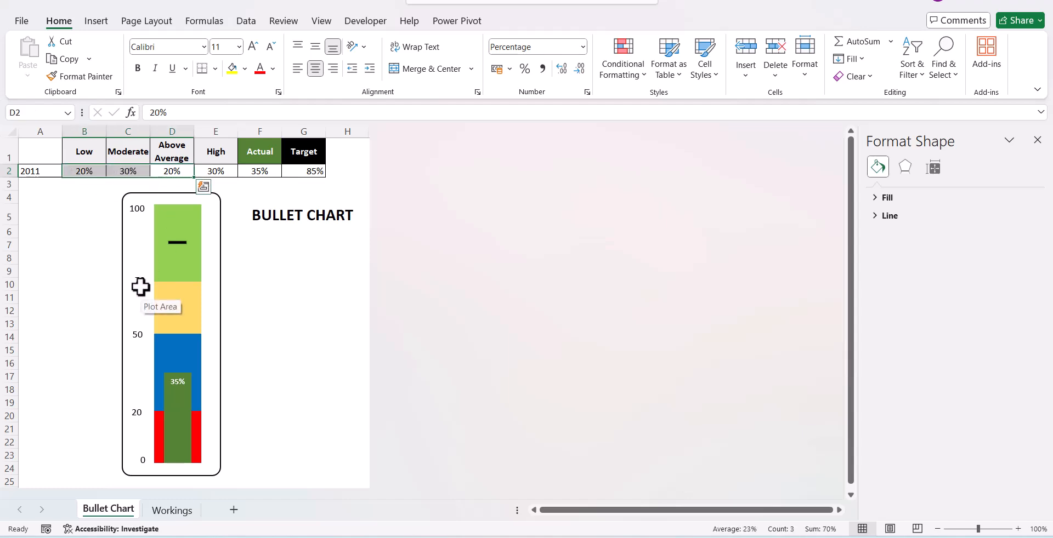
{"action": "left_click", "coordinate": [185, 170]}
{"action": "left_click_drag", "start_coordinate": [215, 171], "coordinate": [90, 172]}
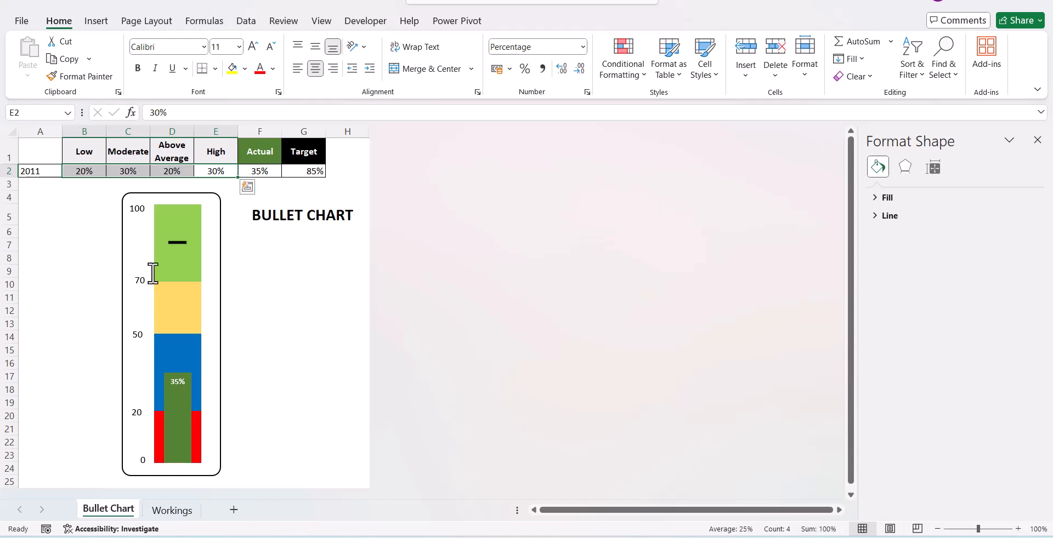
{"action": "left_click", "coordinate": [286, 323]}
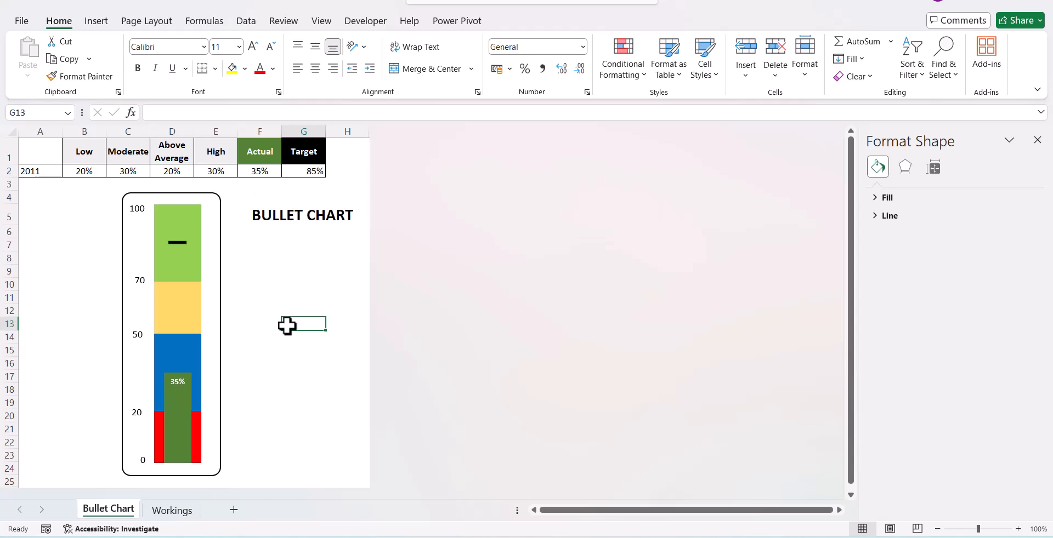
- On the Workings sheet, insert a 2-D stacked column chart from B2:G3 beside the table and switch its rows and columns
{"action": "key", "text": "ctrl+Page_Down"}
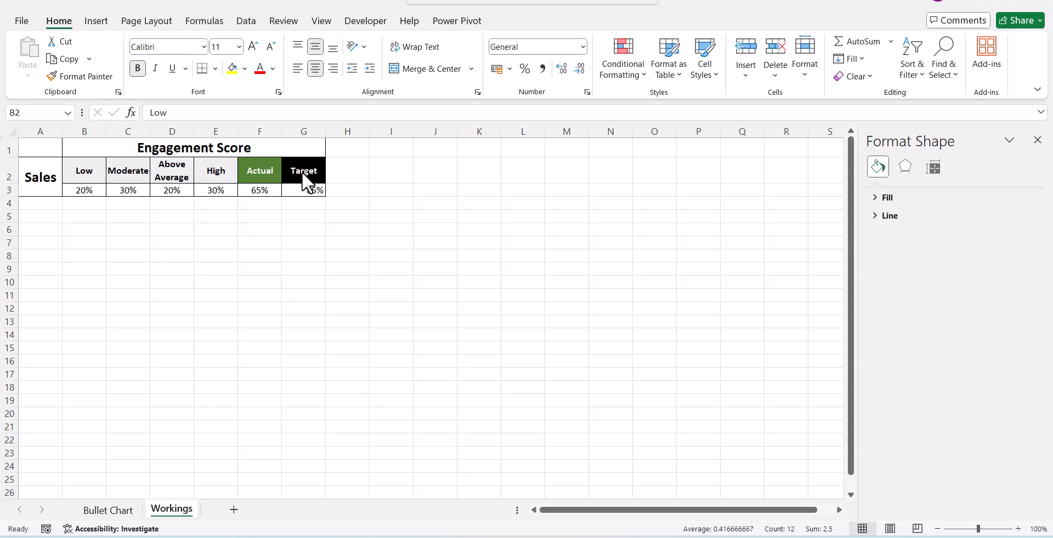
{"action": "left_click", "coordinate": [94, 180]}
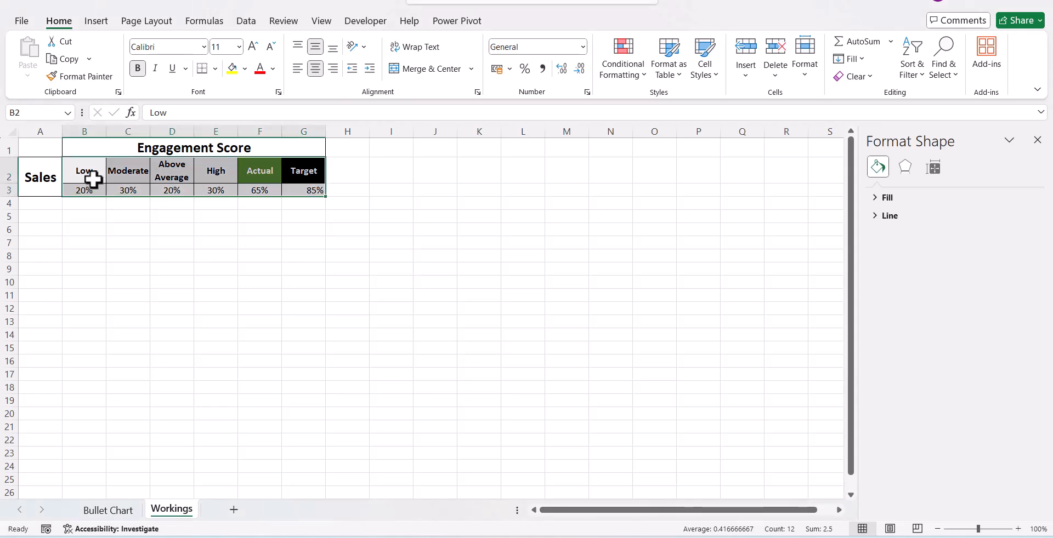
{"action": "left_click", "coordinate": [96, 22]}
{"action": "left_click", "coordinate": [415, 39]}
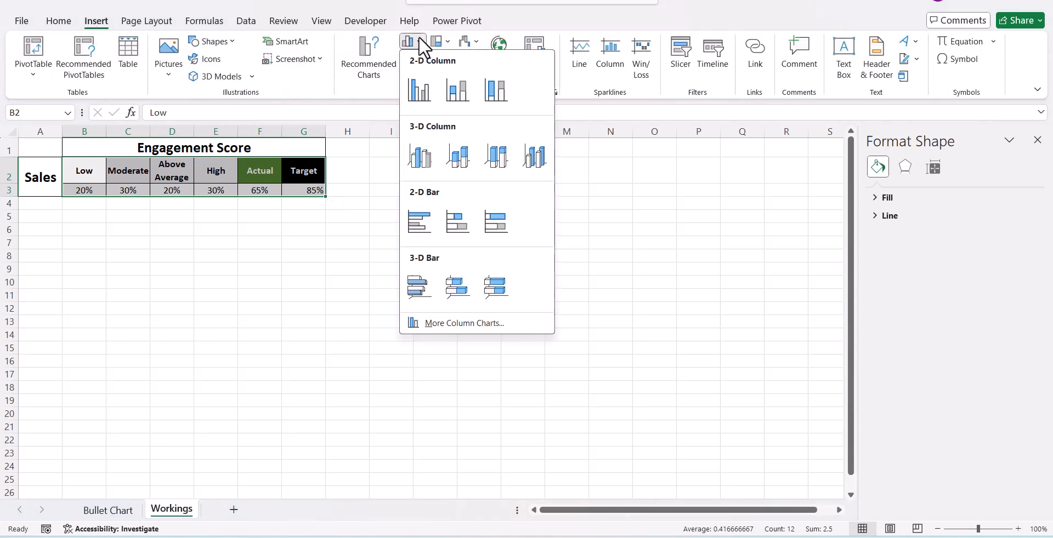
{"action": "left_click", "coordinate": [457, 87]}
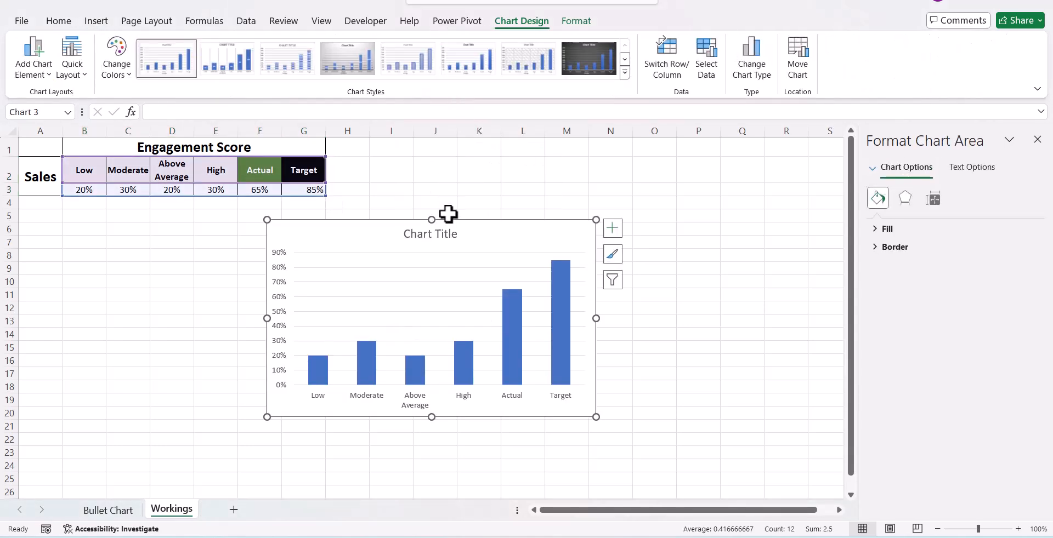
{"action": "left_click_drag", "start_coordinate": [447, 219], "coordinate": [553, 156]}
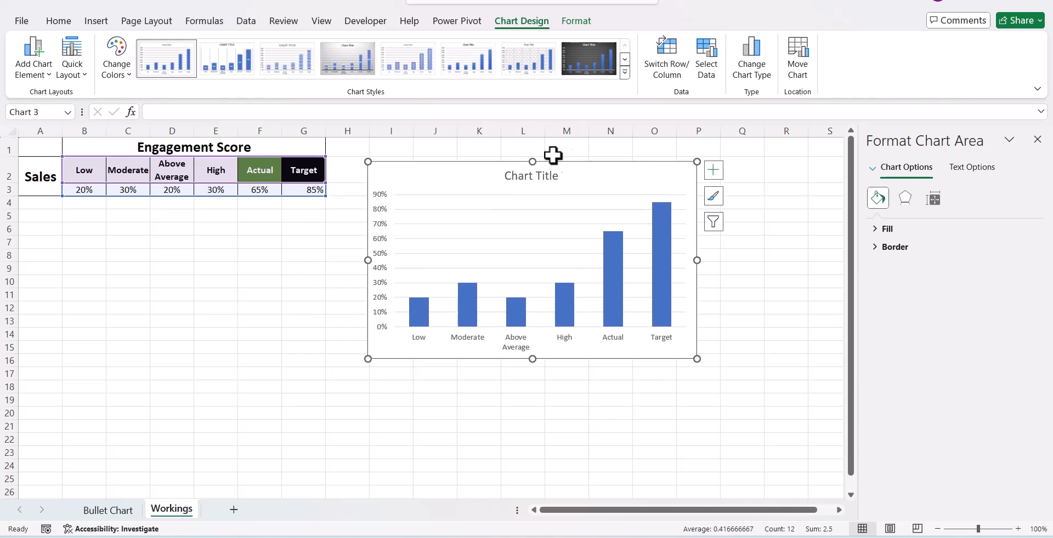
{"action": "left_click", "coordinate": [669, 44]}
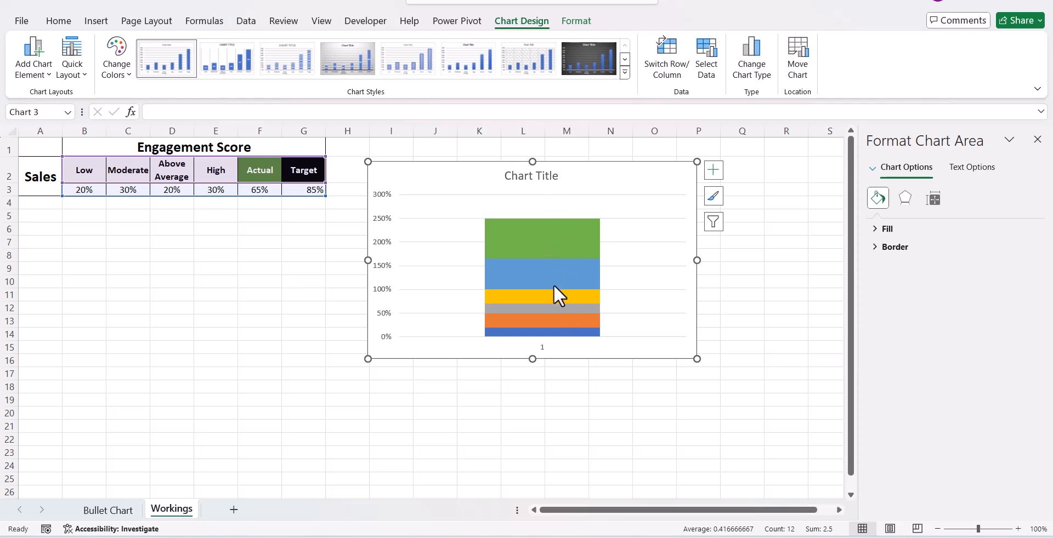
- Set the chart's vertical axis bounds to minimum 0 and maximum 1
{"action": "left_click", "coordinate": [383, 246]}
{"action": "right_click", "coordinate": [383, 242]}
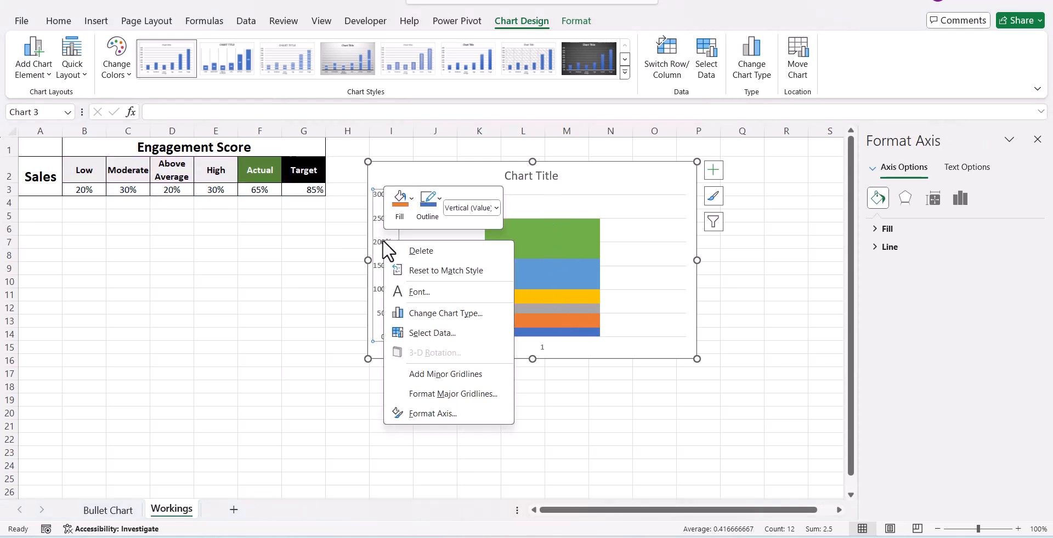
{"action": "left_click", "coordinate": [436, 415]}
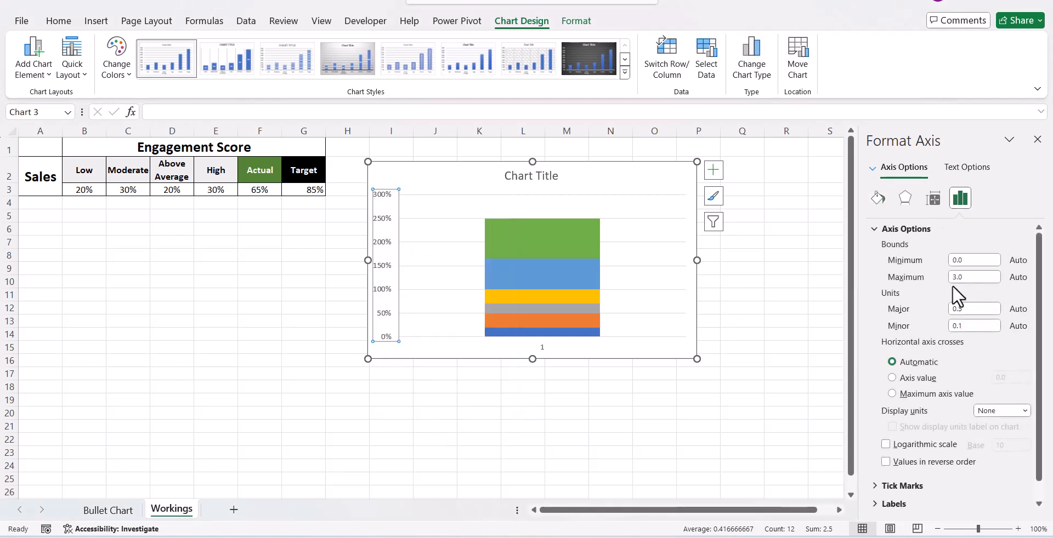
{"action": "left_click_drag", "start_coordinate": [976, 260], "coordinate": [906, 259]}
{"action": "type", "text": "0"}
{"action": "key", "text": "Return"}
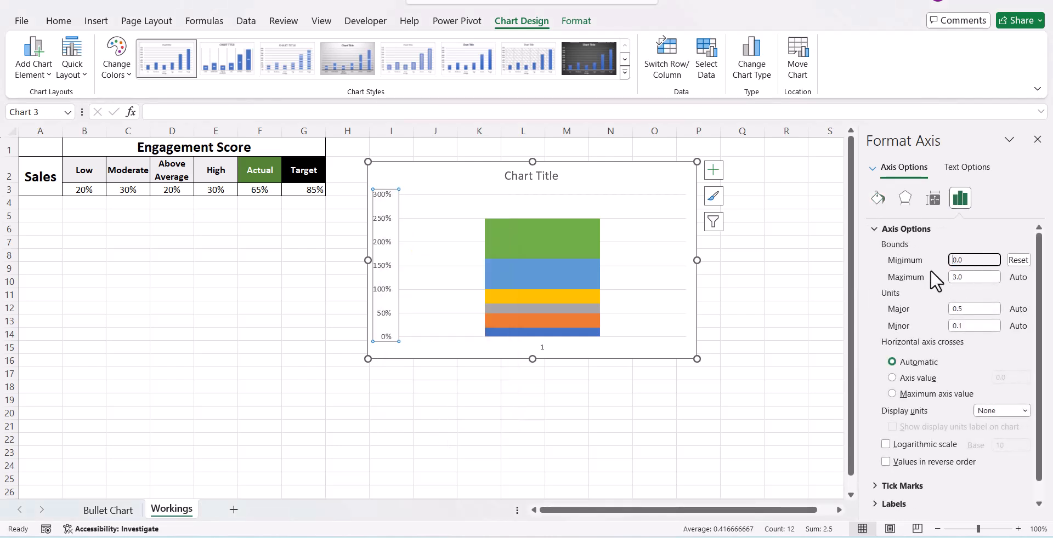
{"action": "left_click_drag", "start_coordinate": [964, 277], "coordinate": [935, 278]}
{"action": "type", "text": "1"}
{"action": "key", "text": "Return"}
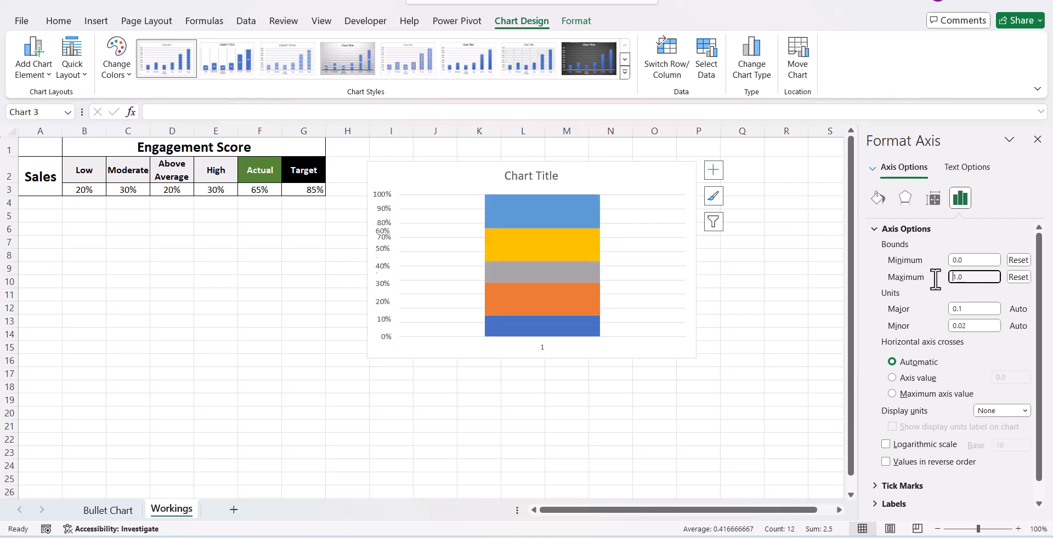
- Delete the chart's horizontal gridlines
{"action": "left_click", "coordinate": [673, 269]}
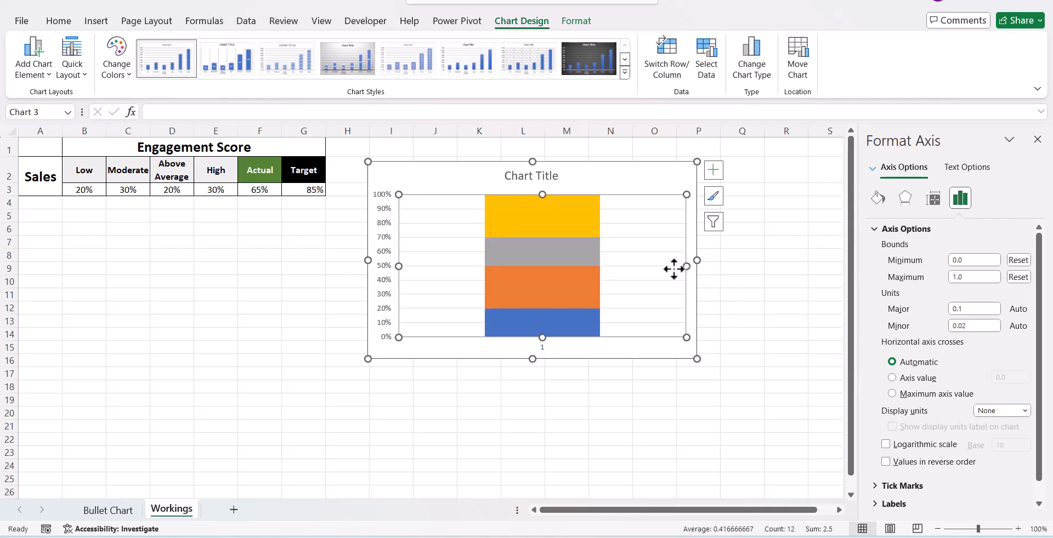
{"action": "left_click", "coordinate": [669, 268]}
{"action": "key", "text": "Delete"}
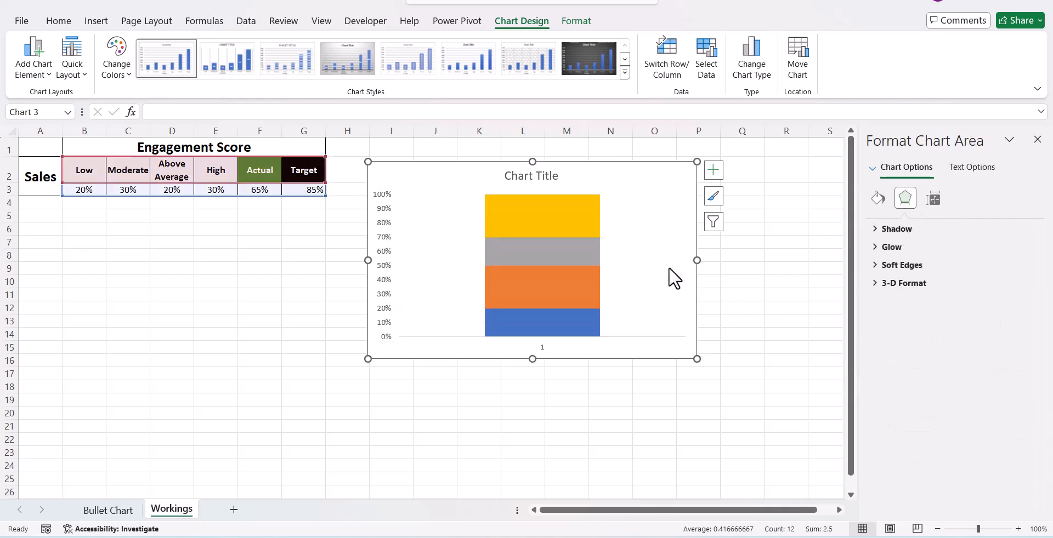
- Change the chart to a combo with Actual and Target on the secondary axis and Target as Line with Markers
{"action": "left_click", "coordinate": [547, 221]}
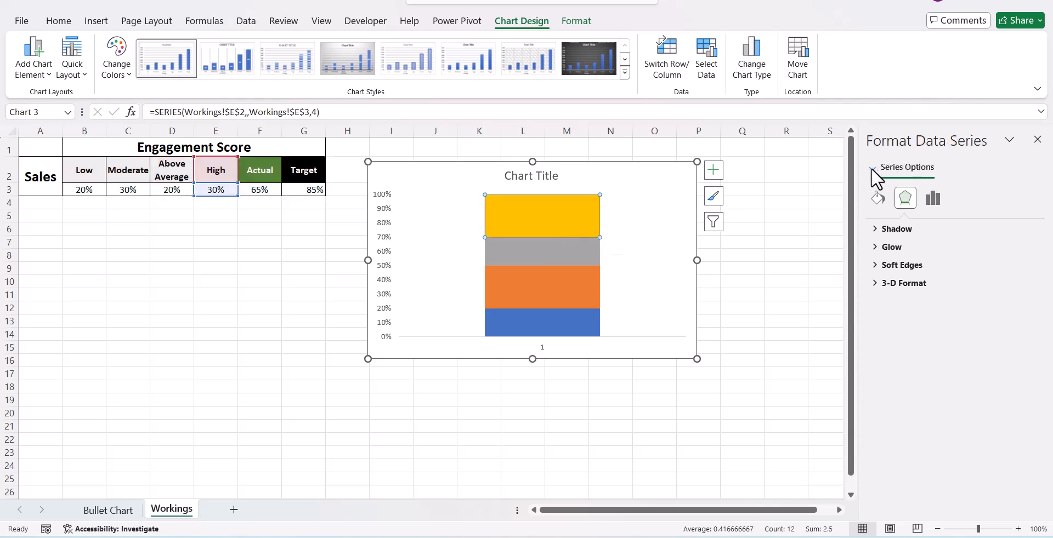
{"action": "left_click", "coordinate": [760, 69]}
{"action": "scroll", "coordinate": [693, 372], "scroll_direction": "down", "scroll_amount": 3}
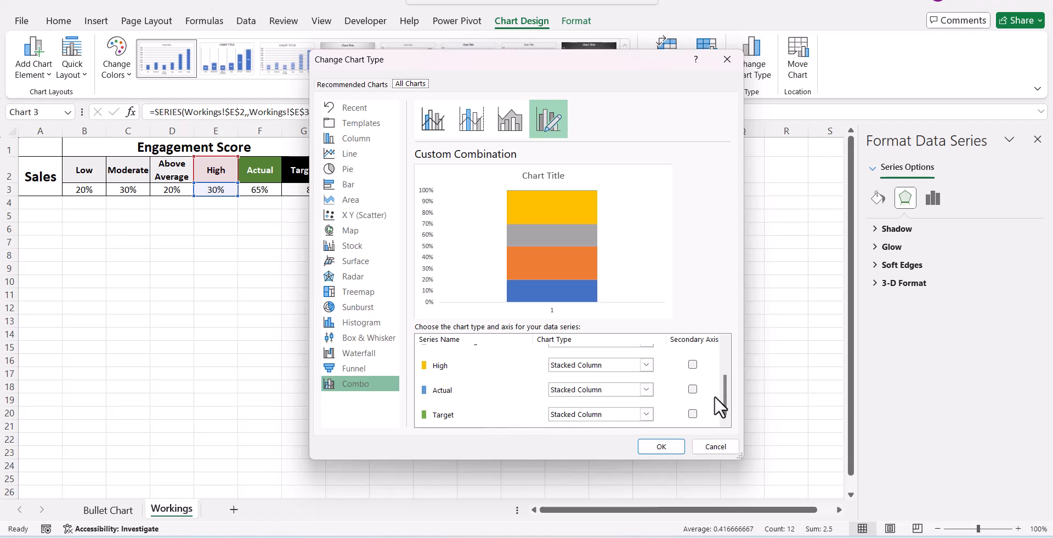
{"action": "left_click", "coordinate": [695, 388]}
{"action": "left_click", "coordinate": [692, 415]}
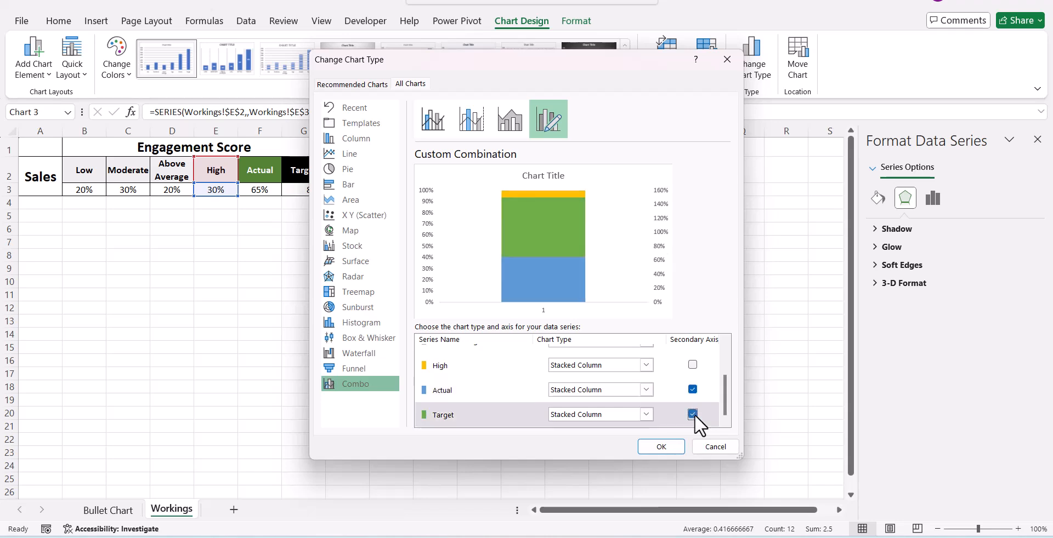
{"action": "left_click", "coordinate": [604, 414]}
{"action": "scroll", "coordinate": [570, 282], "scroll_direction": "down", "scroll_amount": 3}
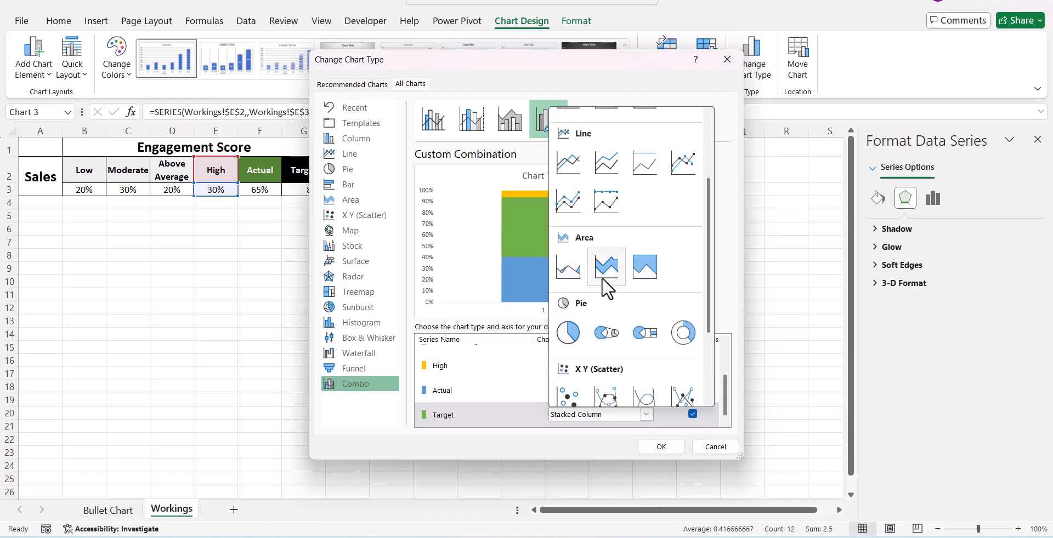
{"action": "left_click", "coordinate": [685, 168]}
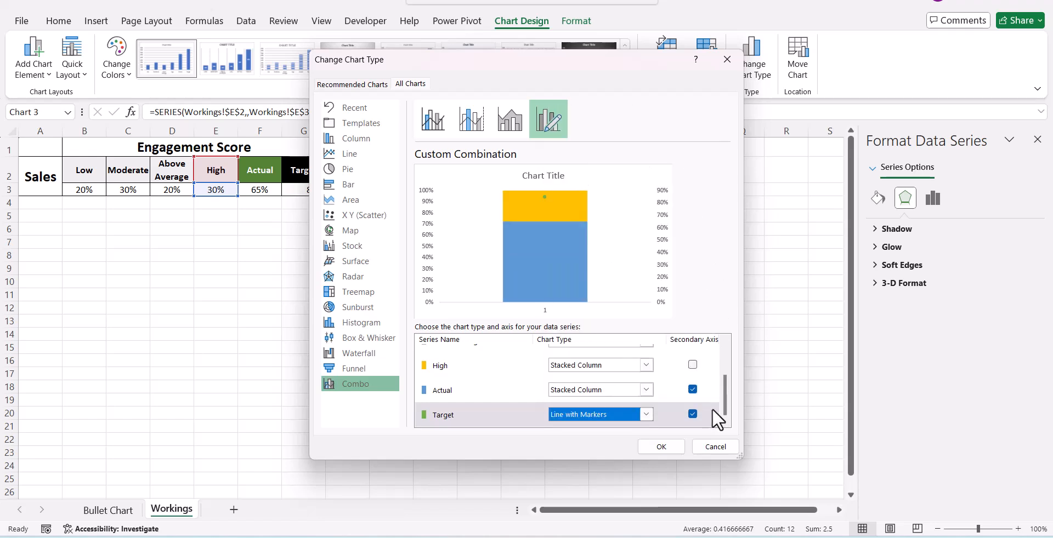
{"action": "left_click", "coordinate": [662, 447]}
- Delete the chart's secondary vertical axis
{"action": "left_click", "coordinate": [684, 228]}
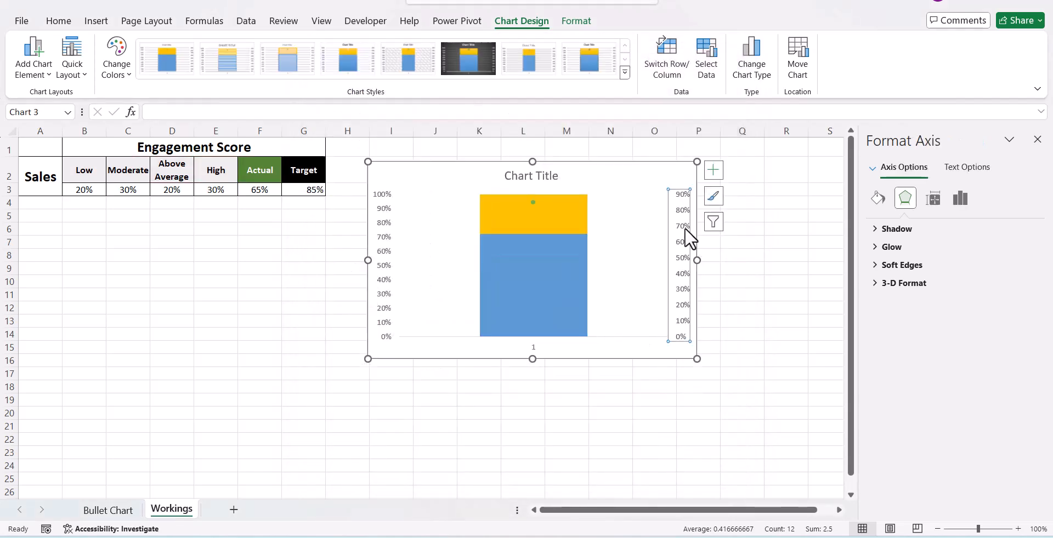
{"action": "key", "text": "Delete"}
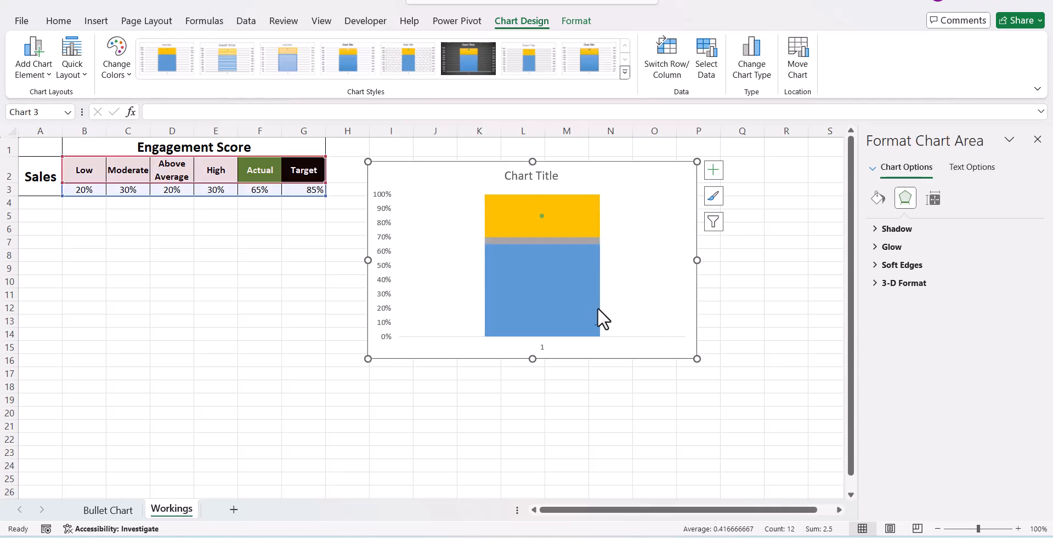
- Set the Actual series' gap width to 415% so its bar is narrower than the performance bands
{"action": "left_click", "coordinate": [593, 305]}
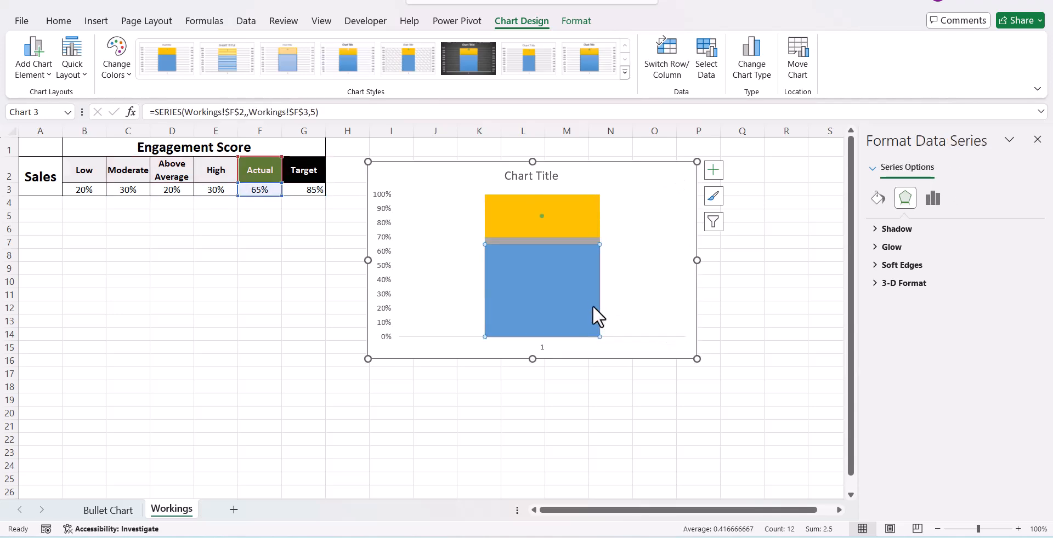
{"action": "left_click", "coordinate": [872, 168]}
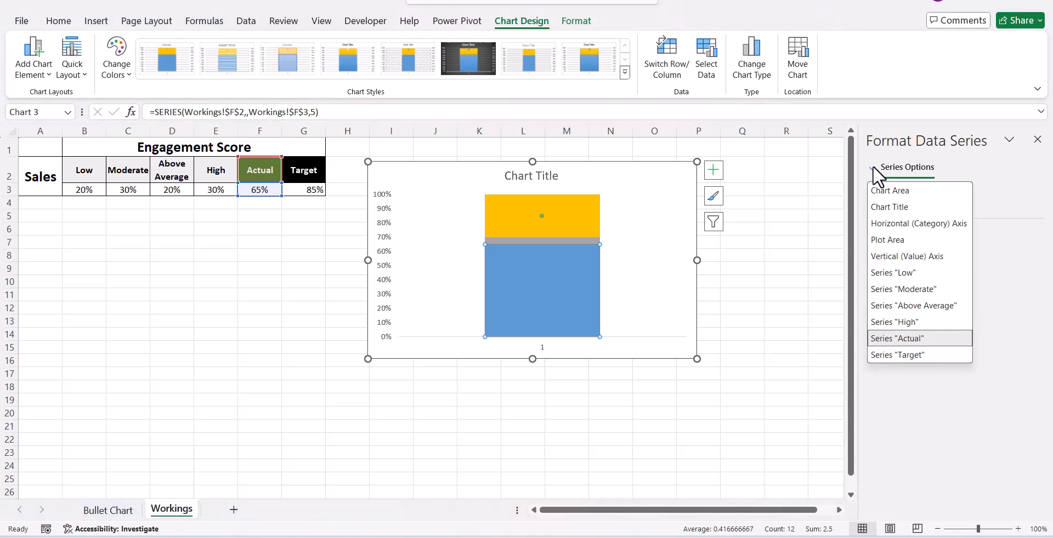
{"action": "left_click", "coordinate": [919, 340]}
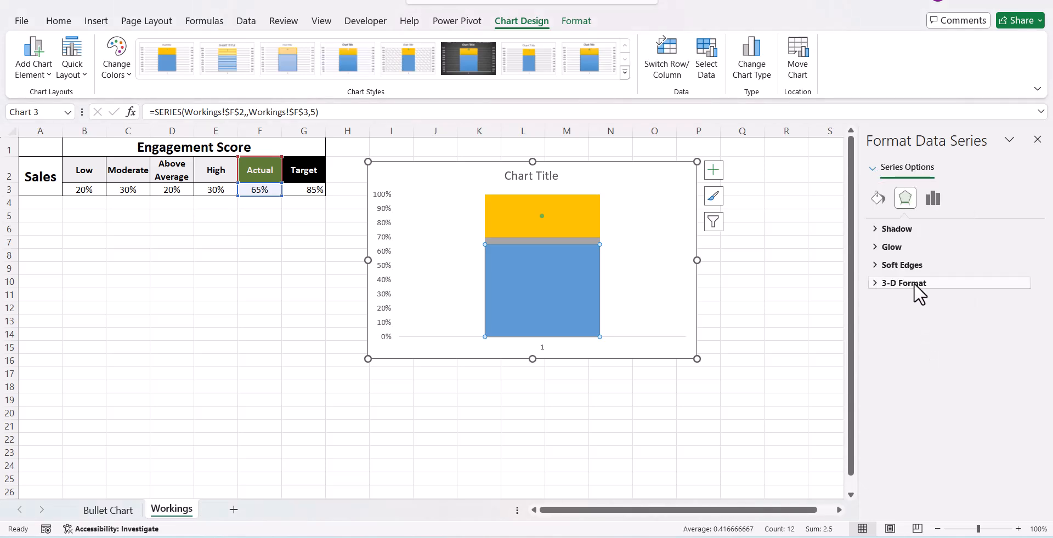
{"action": "left_click", "coordinate": [935, 199]}
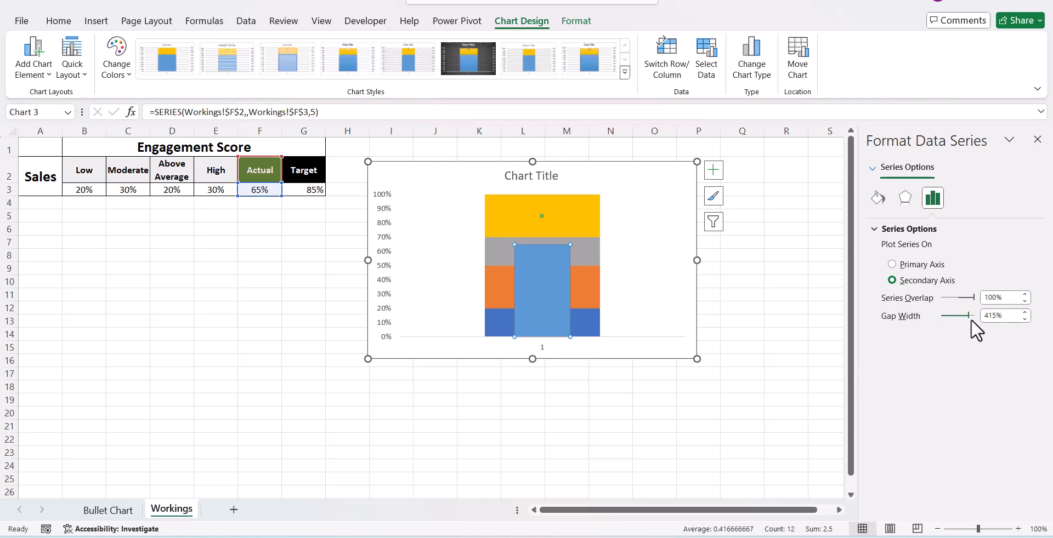
- Delete the chart's horizontal category axis
{"action": "left_click", "coordinate": [656, 349]}
{"action": "left_click", "coordinate": [541, 351]}
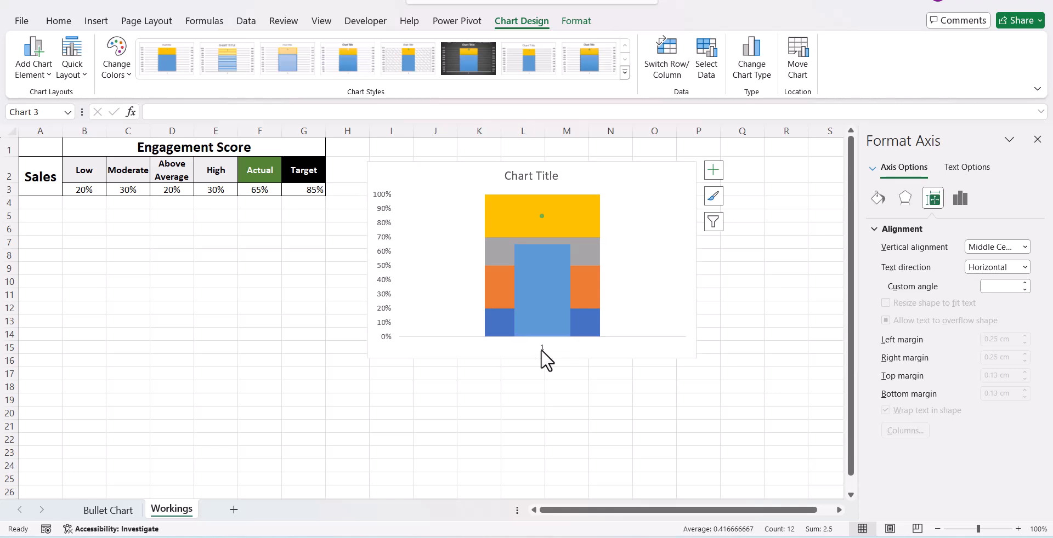
{"action": "key", "text": "Delete"}
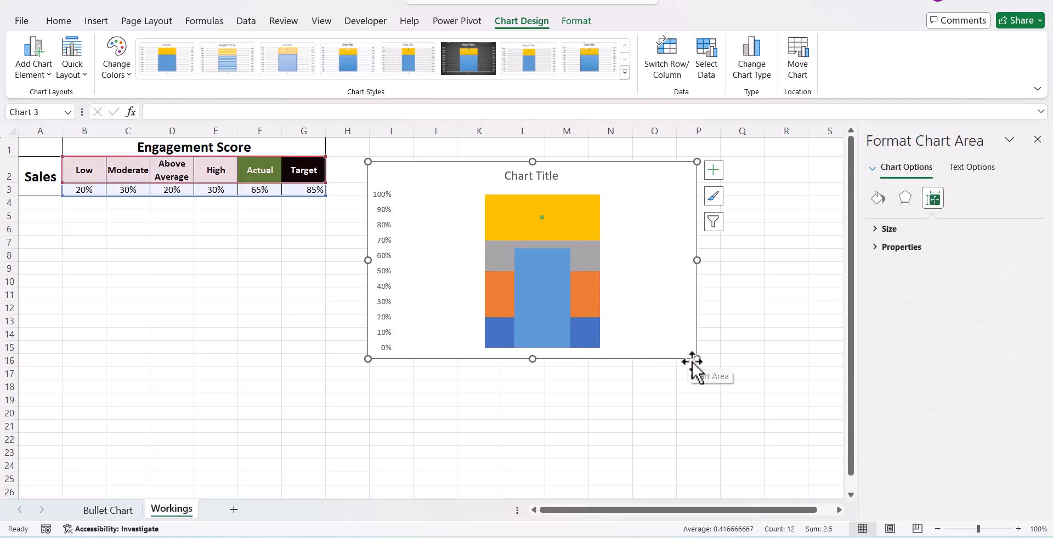
- Resize the chart to a narrow, tall shape ending at about column M, row 22
{"action": "left_click_drag", "start_coordinate": [694, 362], "coordinate": [614, 441]}
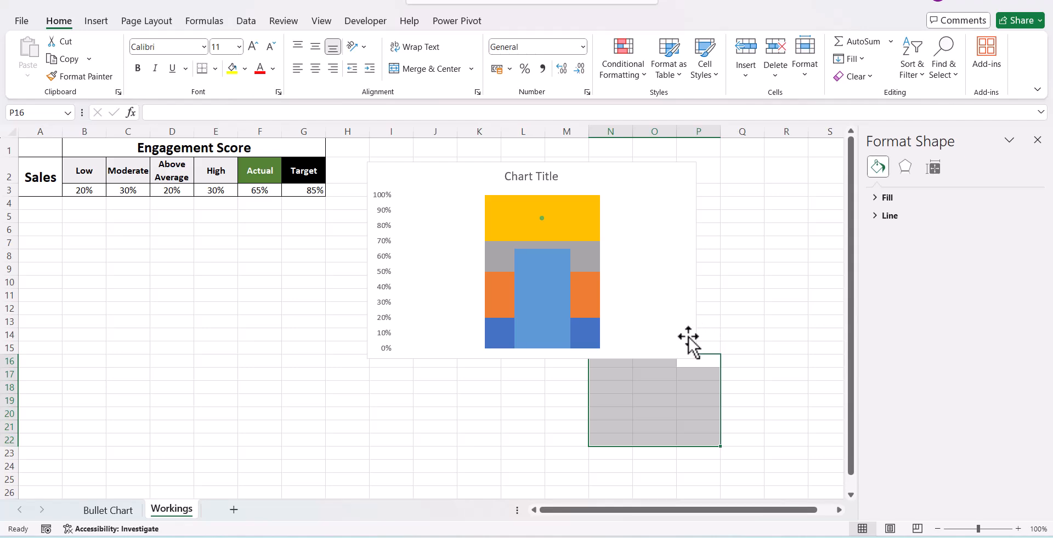
{"action": "left_click", "coordinate": [693, 355]}
{"action": "left_click_drag", "start_coordinate": [695, 358], "coordinate": [565, 437]}
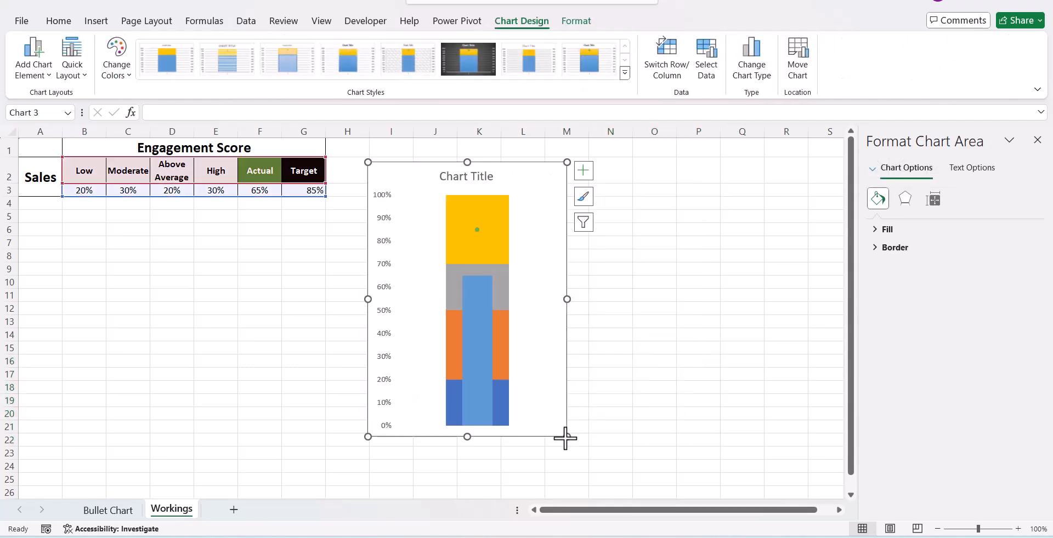
- Change the Target series marker to the built-in long dash with size 22
{"action": "left_click", "coordinate": [476, 230]}
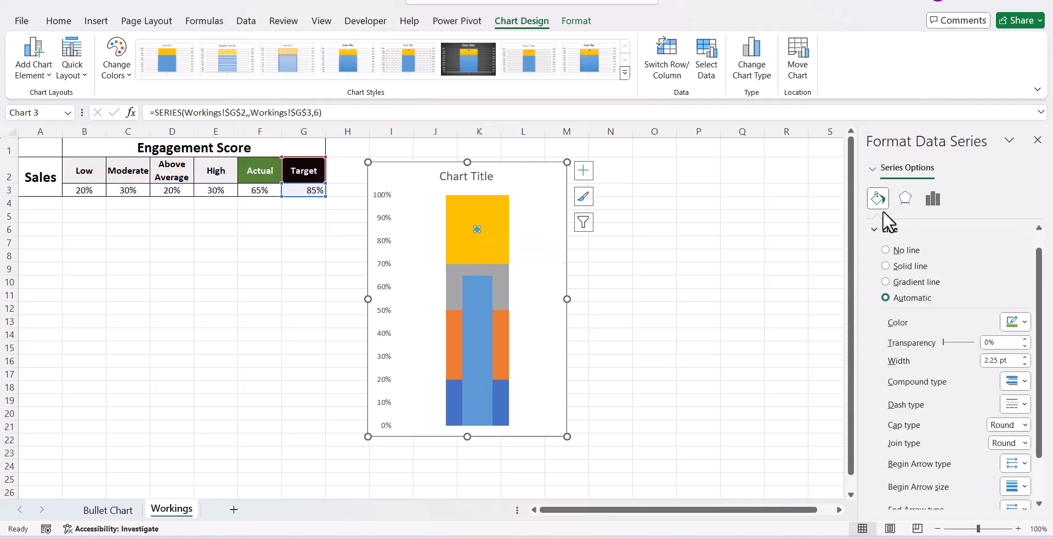
{"action": "left_click", "coordinate": [916, 229]}
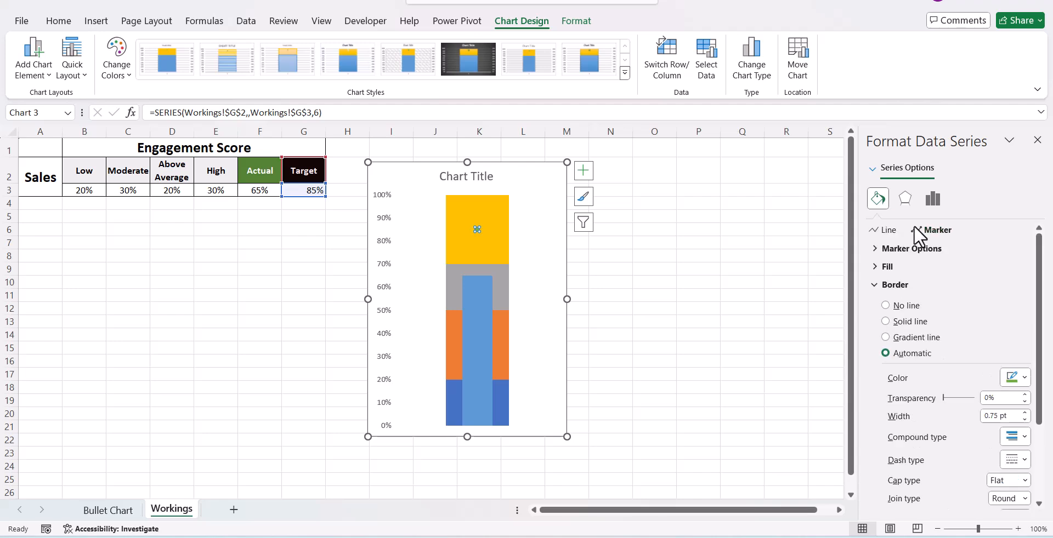
{"action": "left_click", "coordinate": [872, 248]}
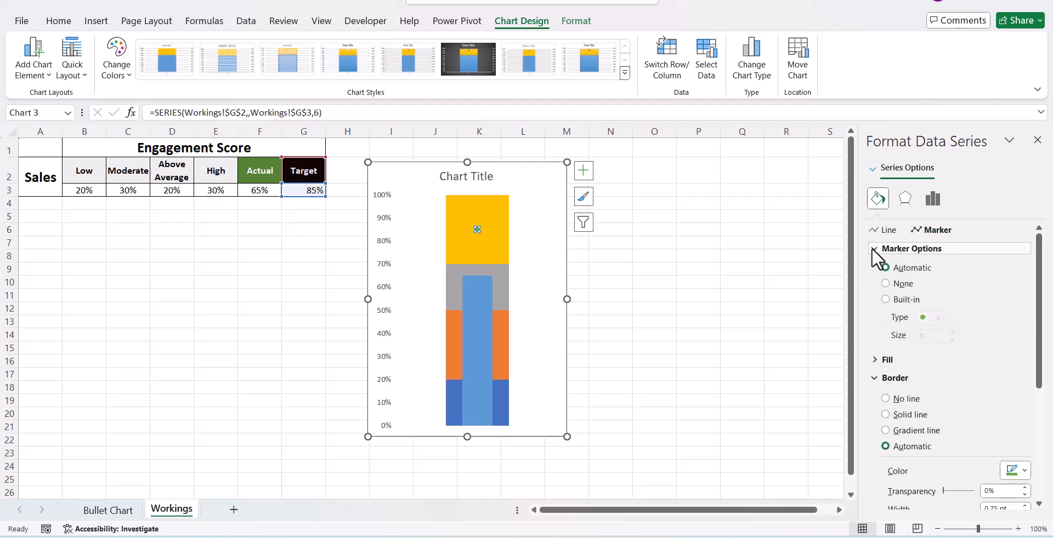
{"action": "left_click", "coordinate": [885, 299]}
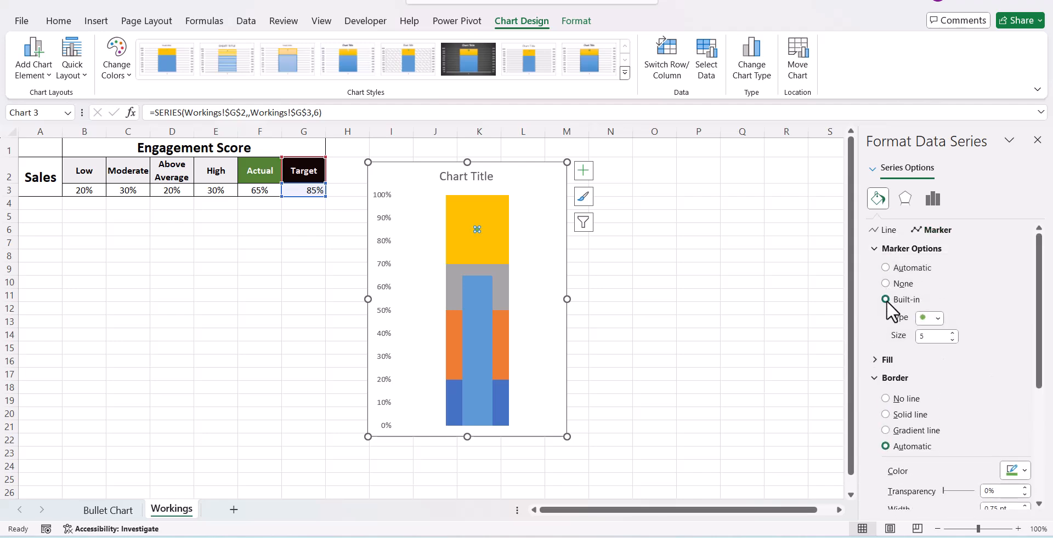
{"action": "left_click", "coordinate": [927, 318]}
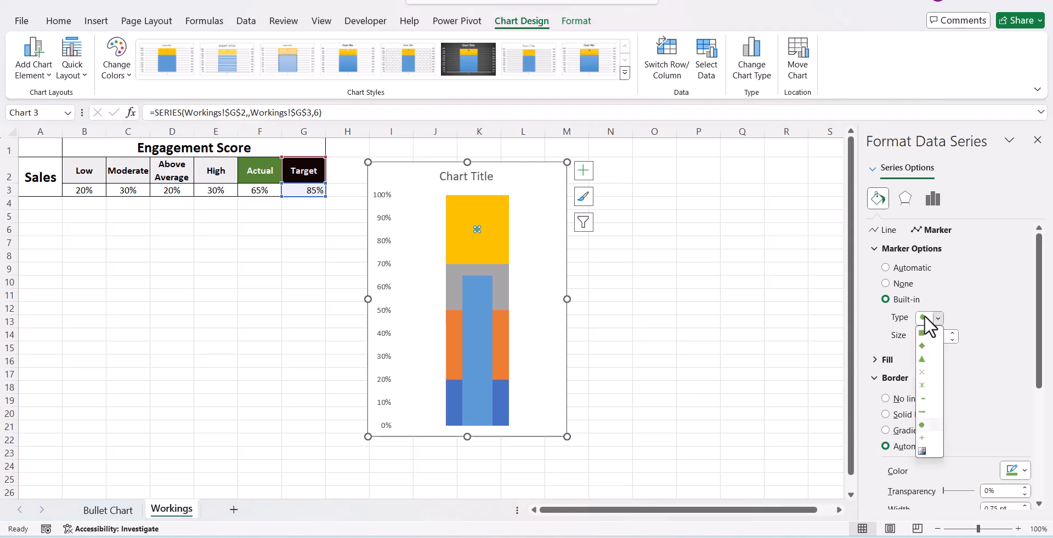
{"action": "left_click", "coordinate": [927, 409]}
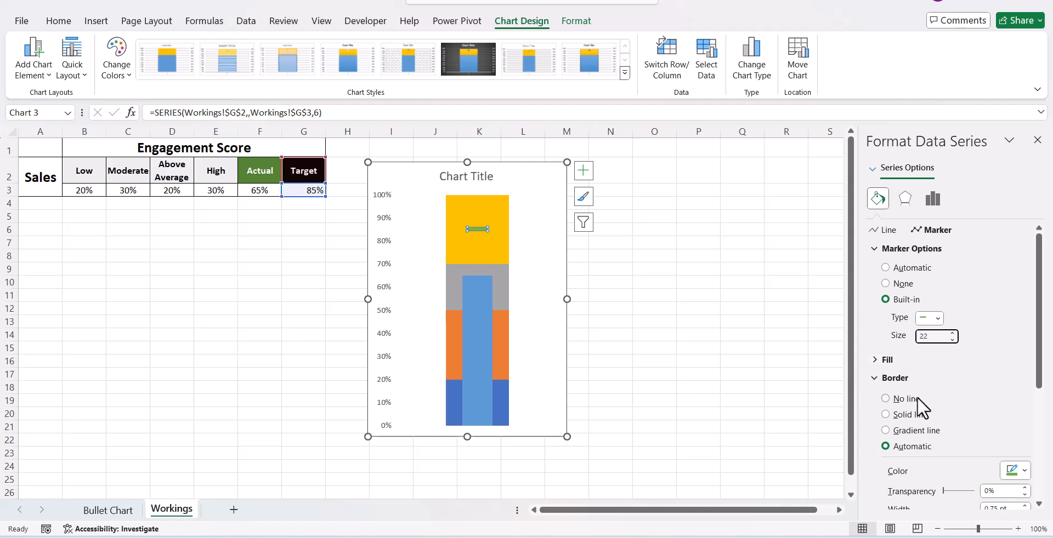
- Give the Target marker a solid black fill
{"action": "left_click", "coordinate": [887, 360]}
{"action": "left_click", "coordinate": [885, 397]}
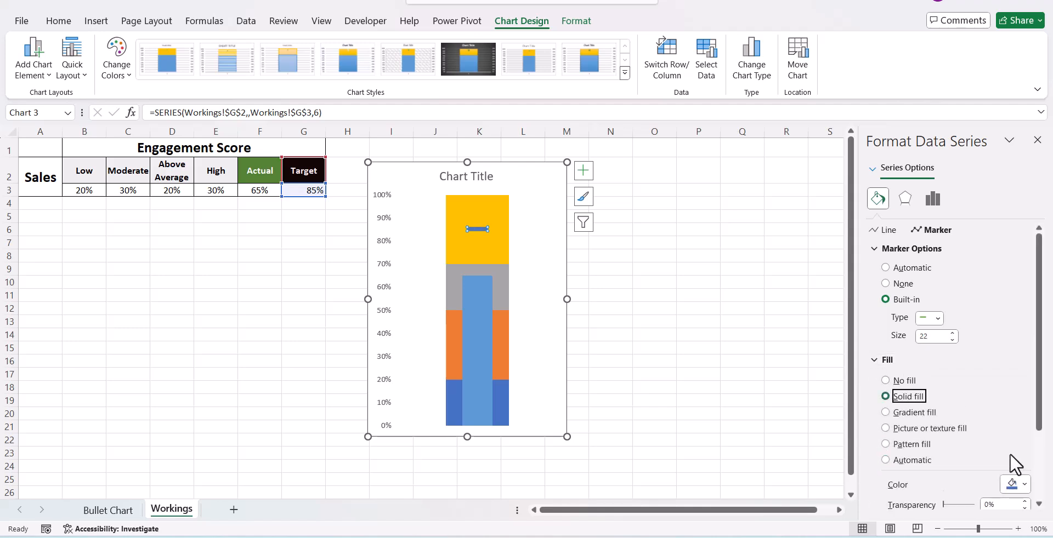
{"action": "left_click", "coordinate": [1016, 487]}
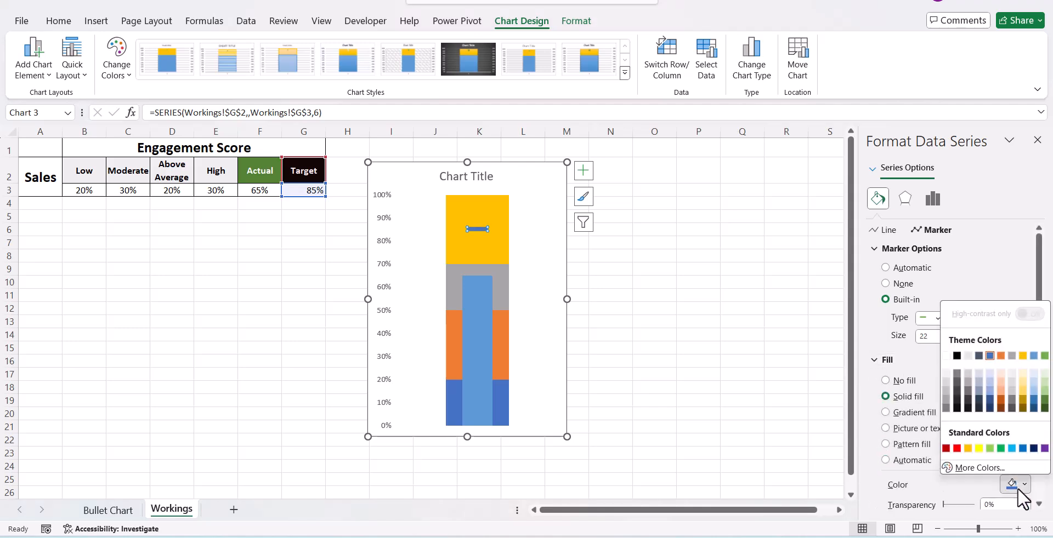
{"action": "left_click", "coordinate": [956, 355]}
{"action": "left_click", "coordinate": [692, 361]}
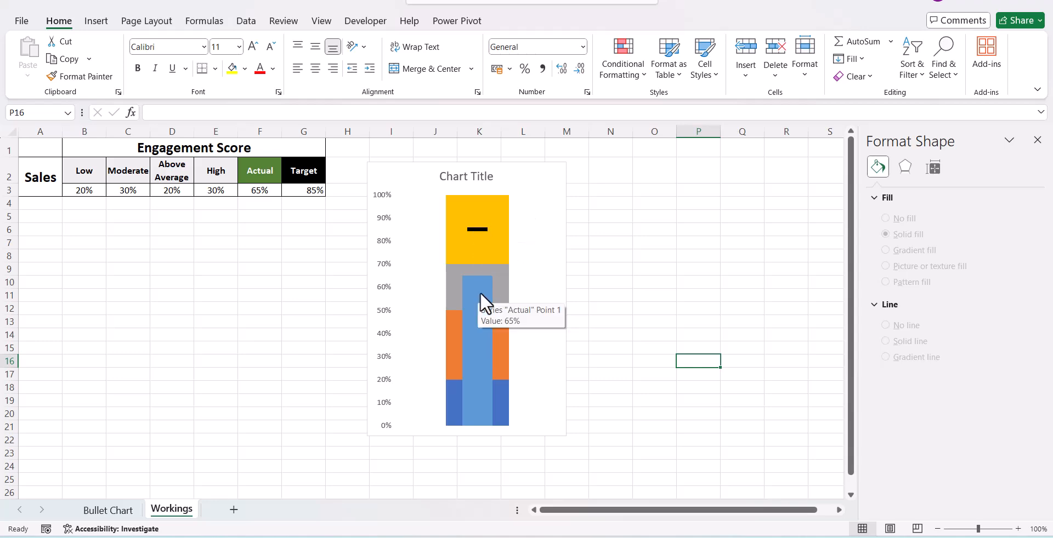
- Fill the Low band of the chart with red
{"action": "left_click", "coordinate": [506, 399]}
{"action": "left_click", "coordinate": [506, 399]}
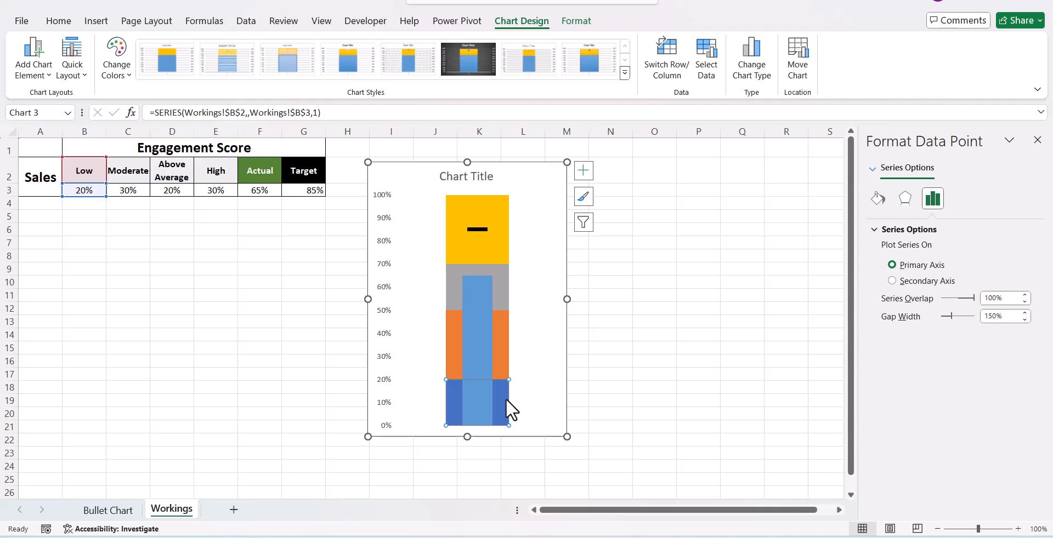
{"action": "left_click", "coordinate": [876, 201]}
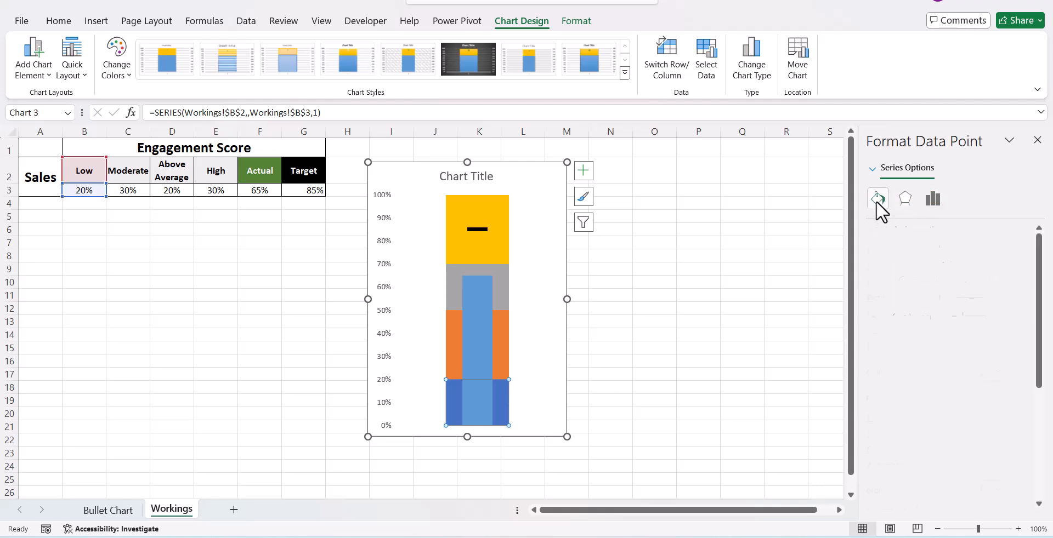
{"action": "left_click", "coordinate": [1014, 374]}
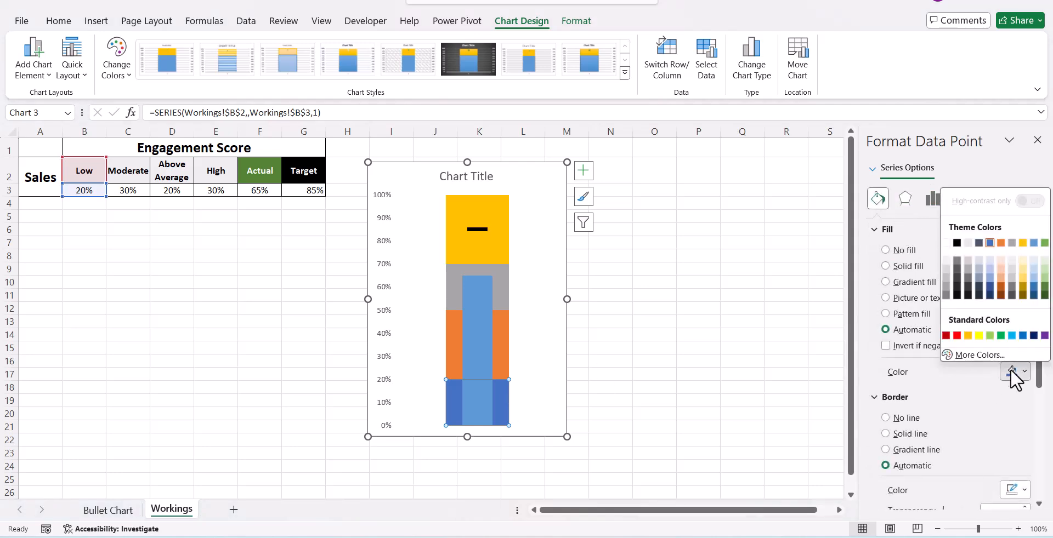
{"action": "left_click", "coordinate": [957, 335]}
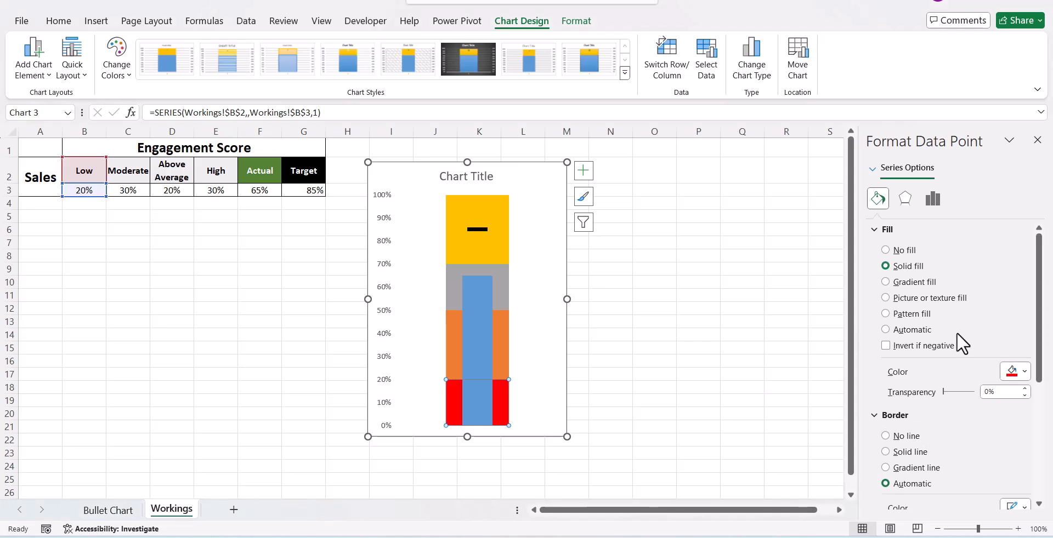
- Fill the Moderate band of the chart with the standard blue
{"action": "left_click", "coordinate": [506, 357]}
{"action": "left_click", "coordinate": [505, 357]}
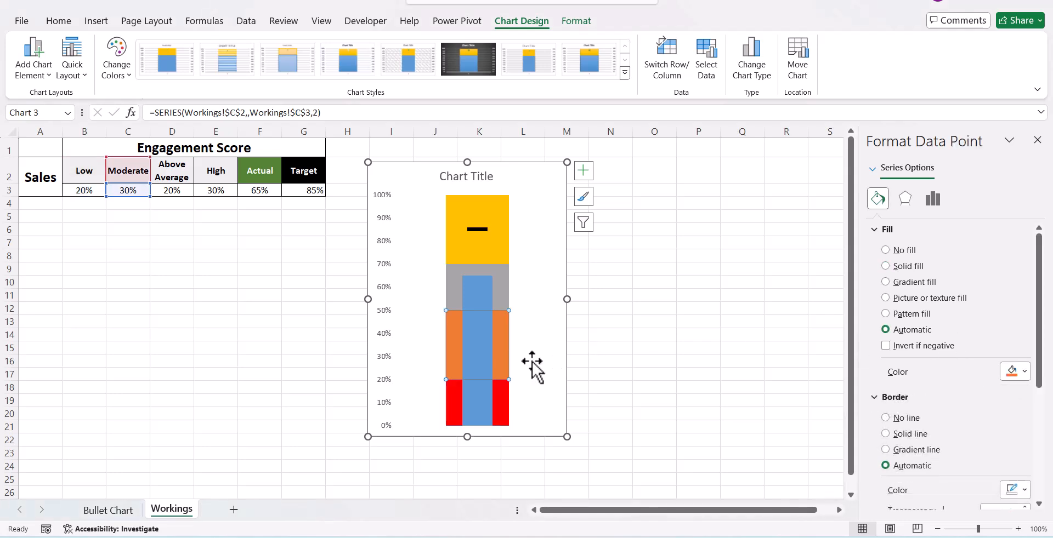
{"action": "left_click", "coordinate": [1023, 370]}
{"action": "left_click", "coordinate": [1021, 332]}
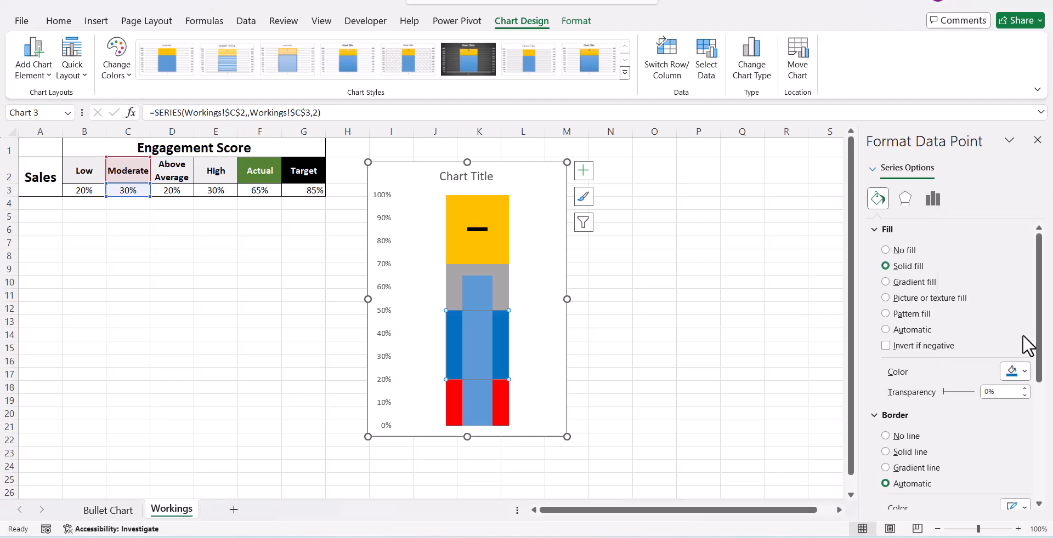
- Fill the Above Average band of the chart with light gold
{"action": "left_click", "coordinate": [503, 294]}
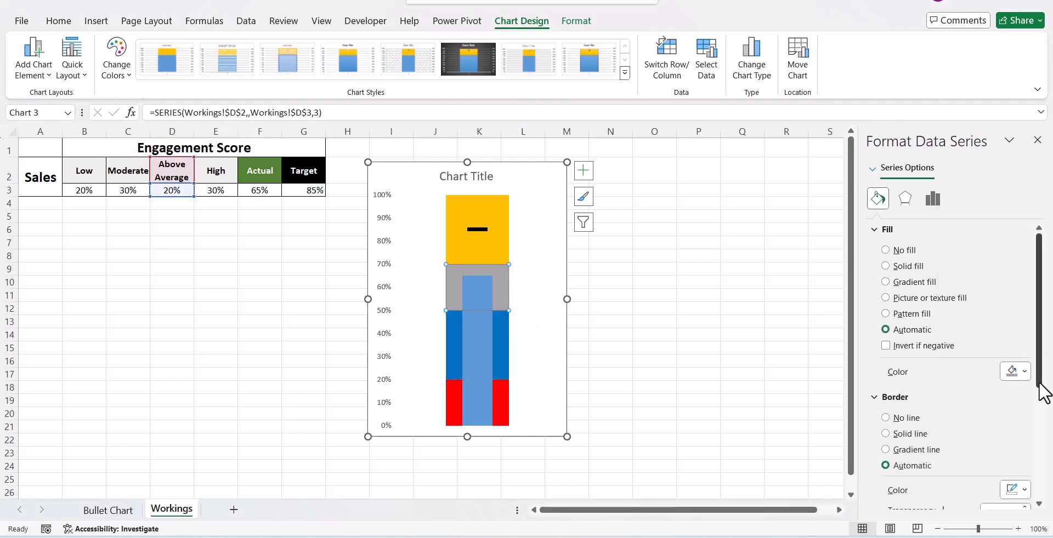
{"action": "left_click", "coordinate": [1024, 372]}
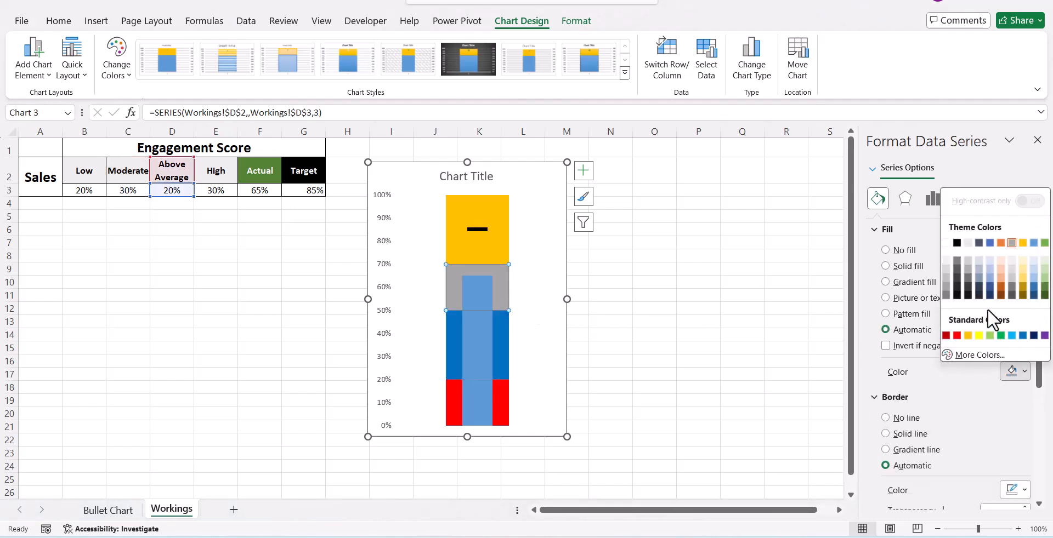
{"action": "left_click", "coordinate": [1032, 281]}
- Fill the High band of the chart with the standard light green
{"action": "left_click", "coordinate": [502, 257]}
{"action": "left_click", "coordinate": [503, 256]}
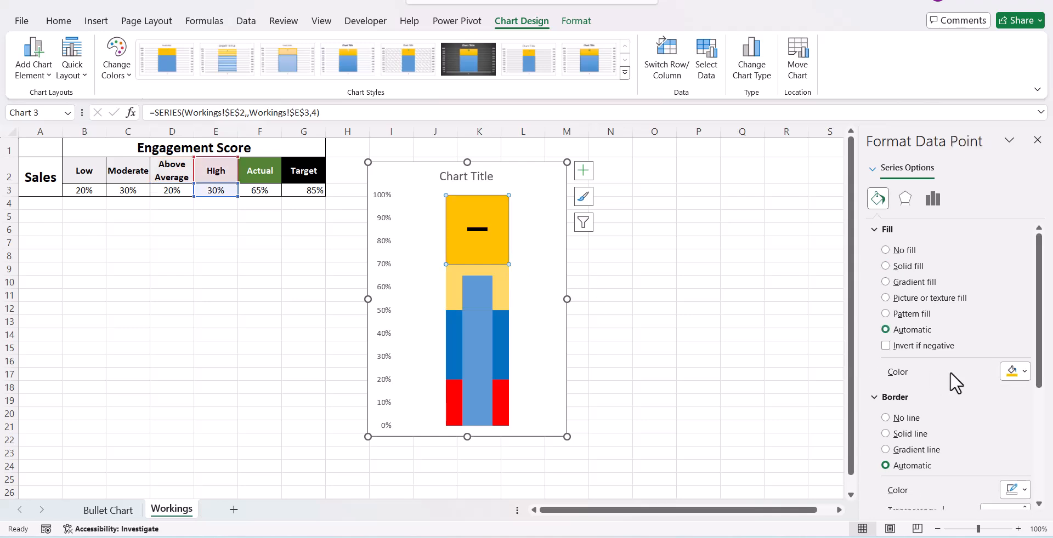
{"action": "left_click", "coordinate": [1026, 371]}
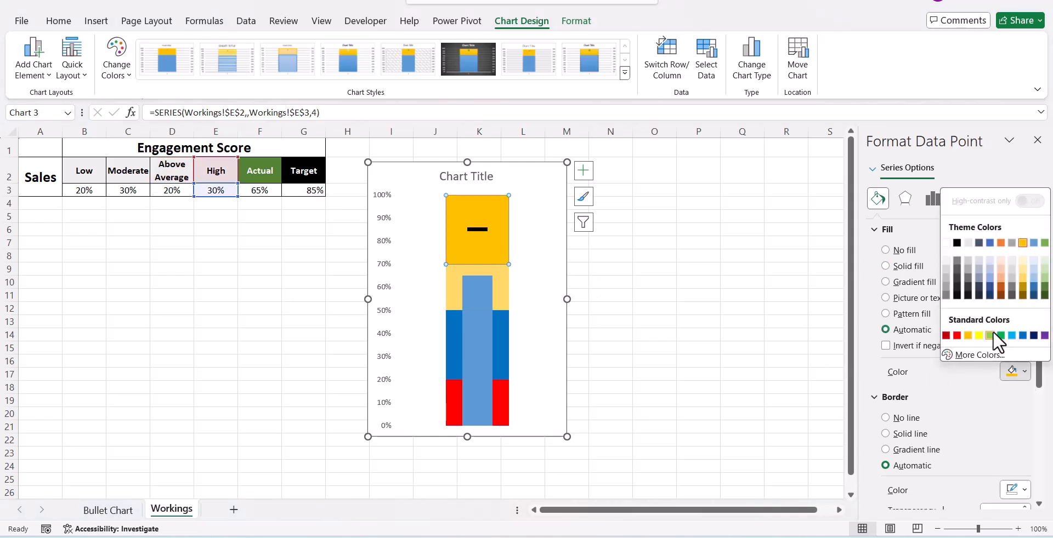
{"action": "left_click", "coordinate": [991, 336]}
- Fill the Actual bar in the middle of the chart with dark green
{"action": "left_click", "coordinate": [479, 304]}
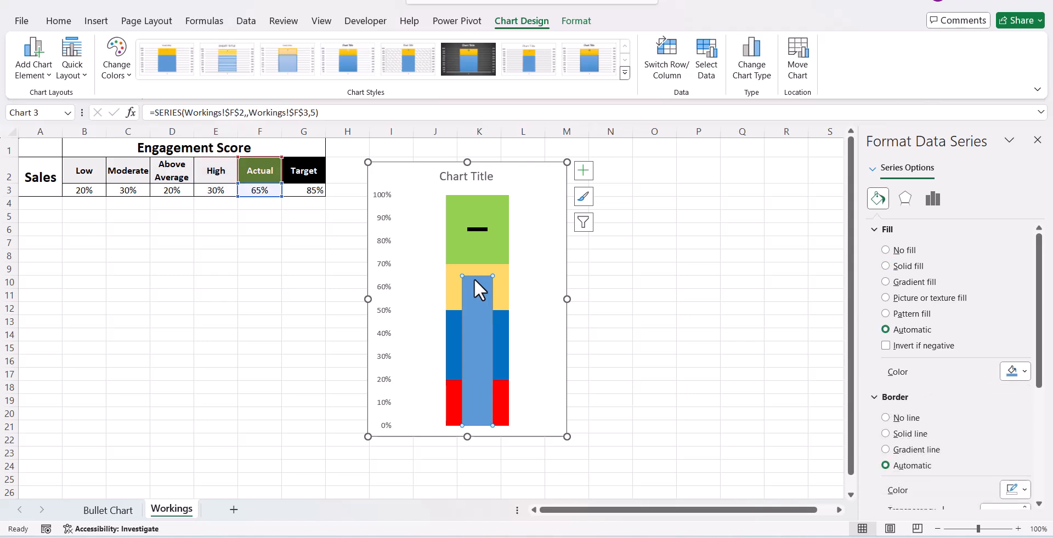
{"action": "left_click", "coordinate": [1024, 371]}
{"action": "left_click", "coordinate": [1045, 296]}
{"action": "left_click", "coordinate": [790, 349]}
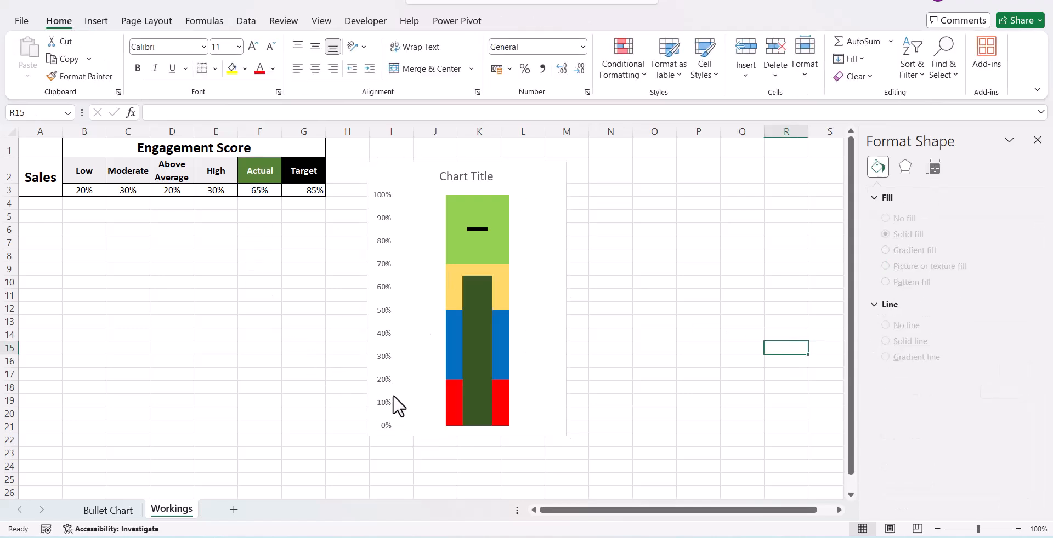
- Add a data label to the Actual bar
{"action": "left_click", "coordinate": [468, 304]}
{"action": "left_click", "coordinate": [468, 303]}
{"action": "right_click", "coordinate": [468, 303]}
{"action": "left_click", "coordinate": [520, 418]}
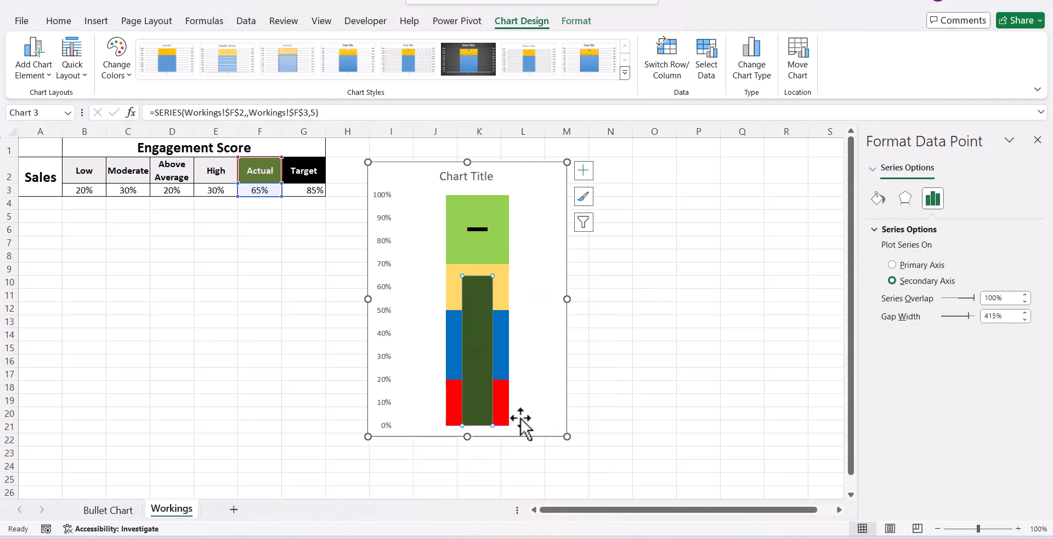
- Make the Actual bar's data label white and bold, and increase its font size
{"action": "left_click", "coordinate": [480, 356]}
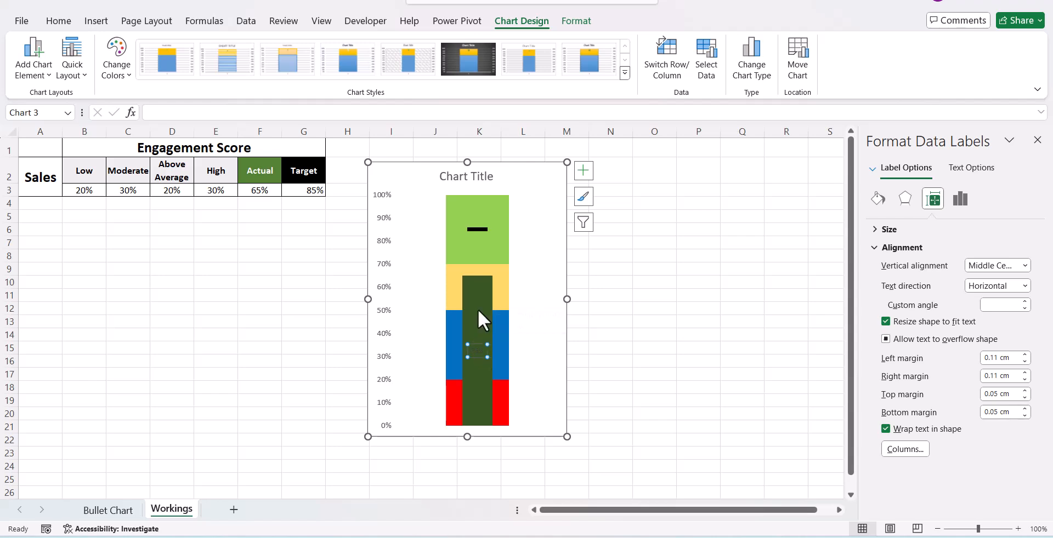
{"action": "left_click", "coordinate": [58, 22]}
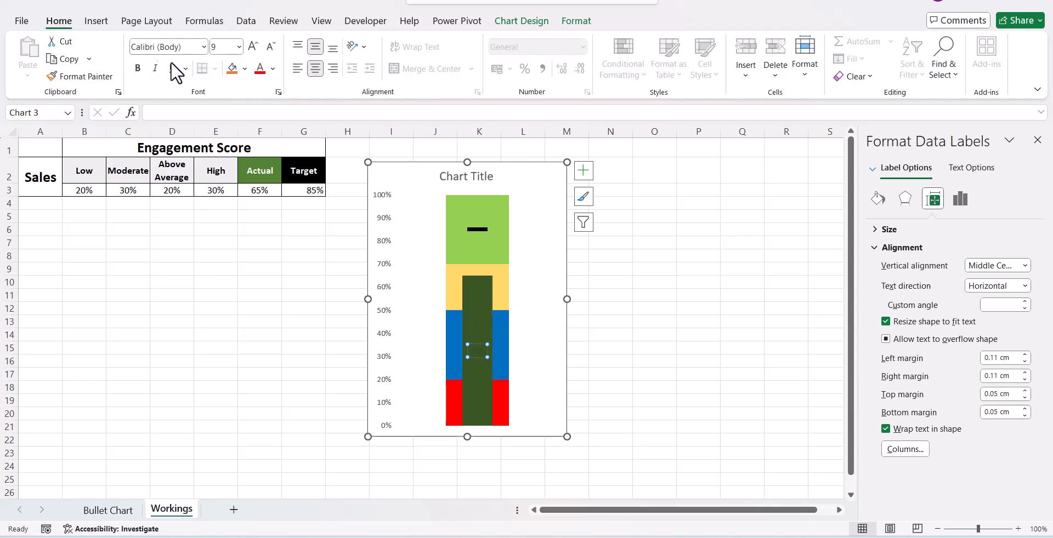
{"action": "left_click", "coordinate": [276, 66]}
{"action": "left_click", "coordinate": [262, 152]}
{"action": "left_click", "coordinate": [137, 69]}
{"action": "left_click", "coordinate": [253, 47]}
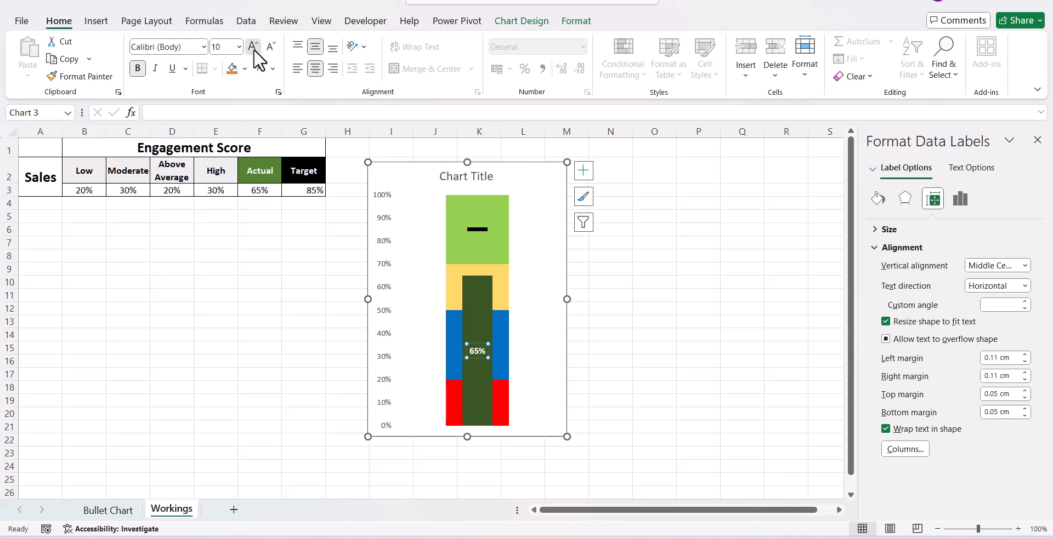
{"action": "left_click", "coordinate": [254, 47]}
{"action": "left_click", "coordinate": [680, 296]}
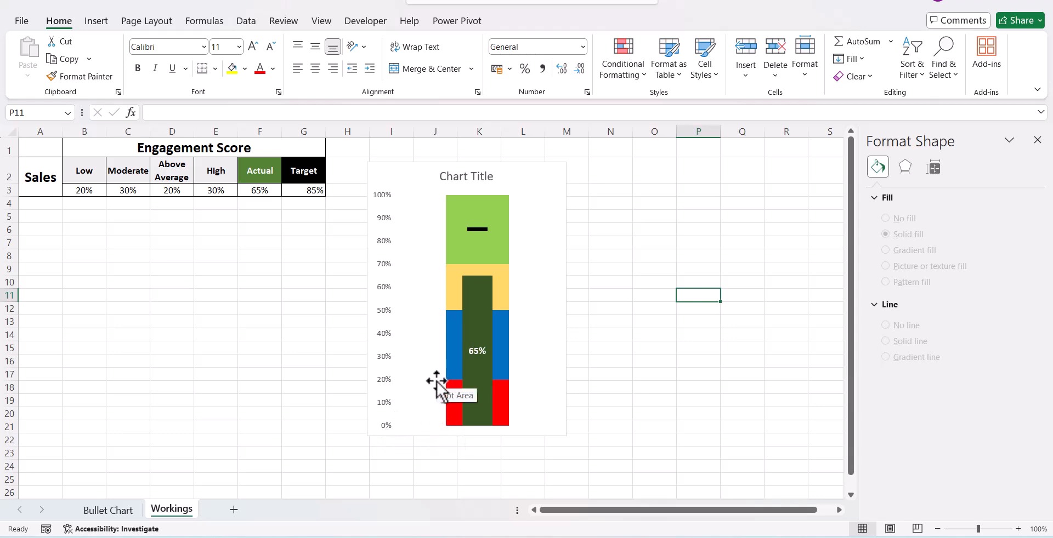
- Delete the chart's vertical percentage axis and the chart title
{"action": "left_click", "coordinate": [384, 364]}
{"action": "key", "text": "Delete"}
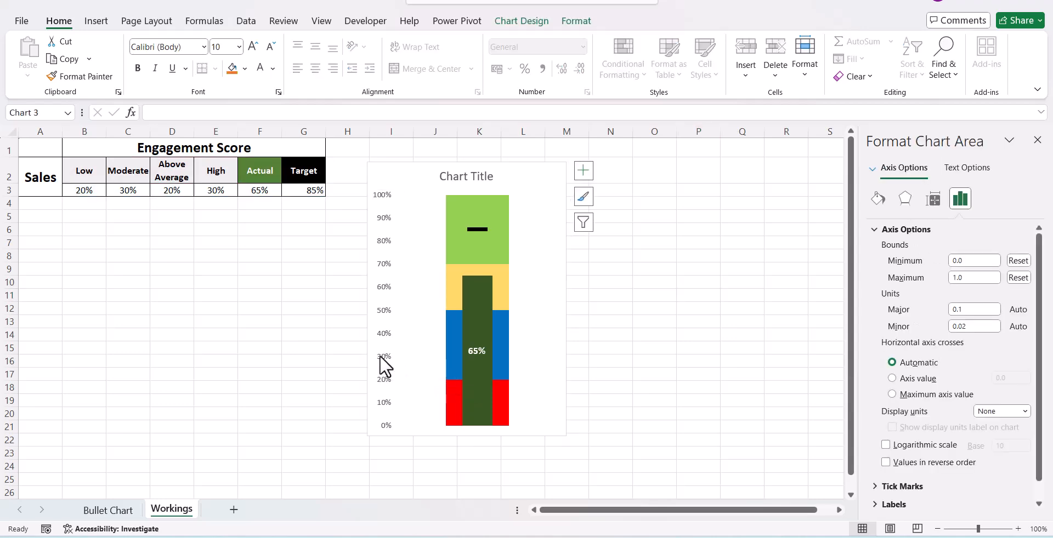
{"action": "left_click", "coordinate": [450, 173]}
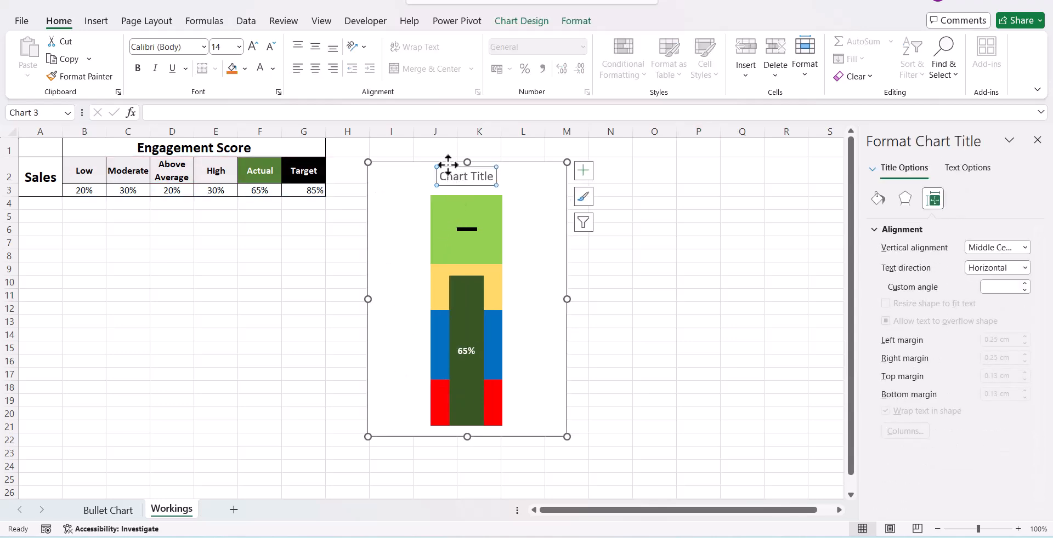
{"action": "left_click", "coordinate": [447, 164]}
{"action": "left_click", "coordinate": [447, 165]}
{"action": "key", "text": "Delete"}
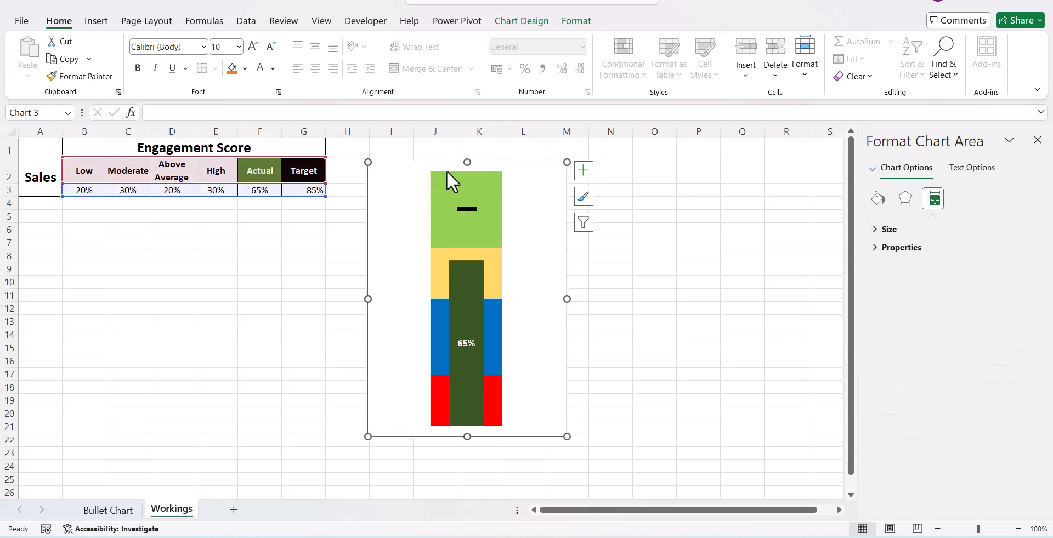
- Add text box labels 0, 20, 50, 70 and 100 beside the band boundaries on the chart's left side
{"action": "left_click", "coordinate": [88, 21]}
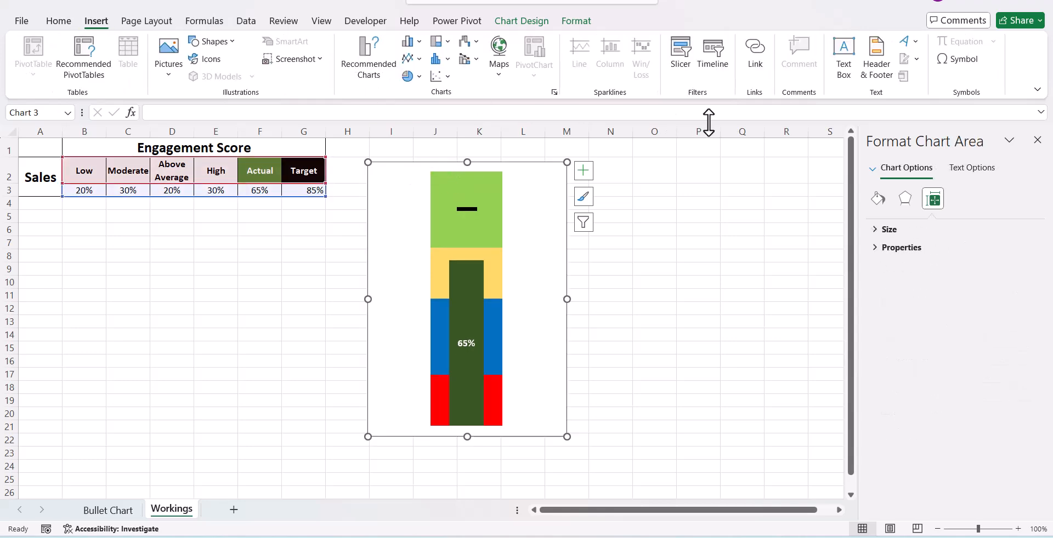
{"action": "left_click", "coordinate": [838, 53]}
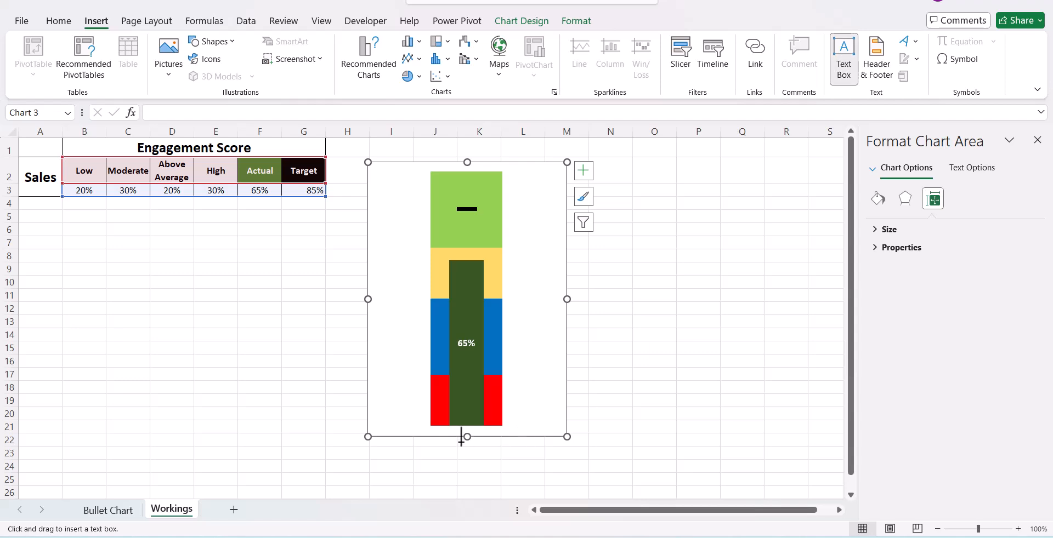
{"action": "left_click_drag", "start_coordinate": [411, 416], "coordinate": [426, 430]}
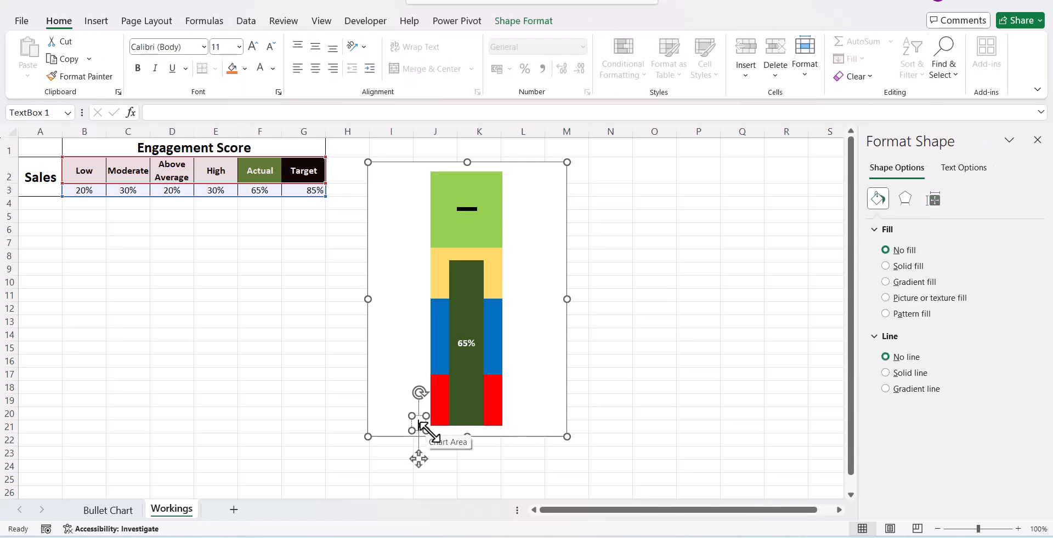
{"action": "left_click", "coordinate": [631, 398]}
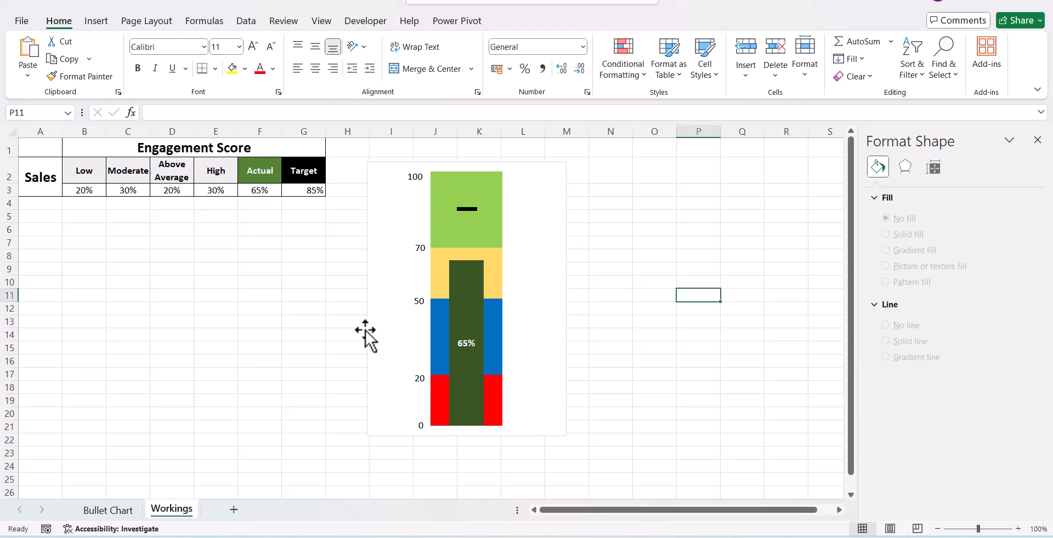
- Remove the outline of the chart area
{"action": "left_click", "coordinate": [501, 165]}
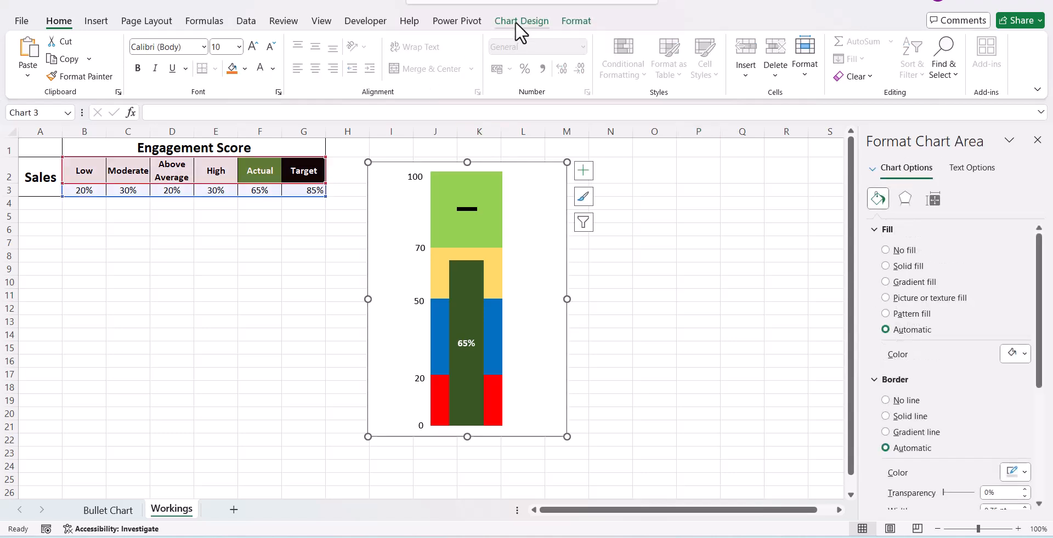
{"action": "left_click", "coordinate": [518, 22]}
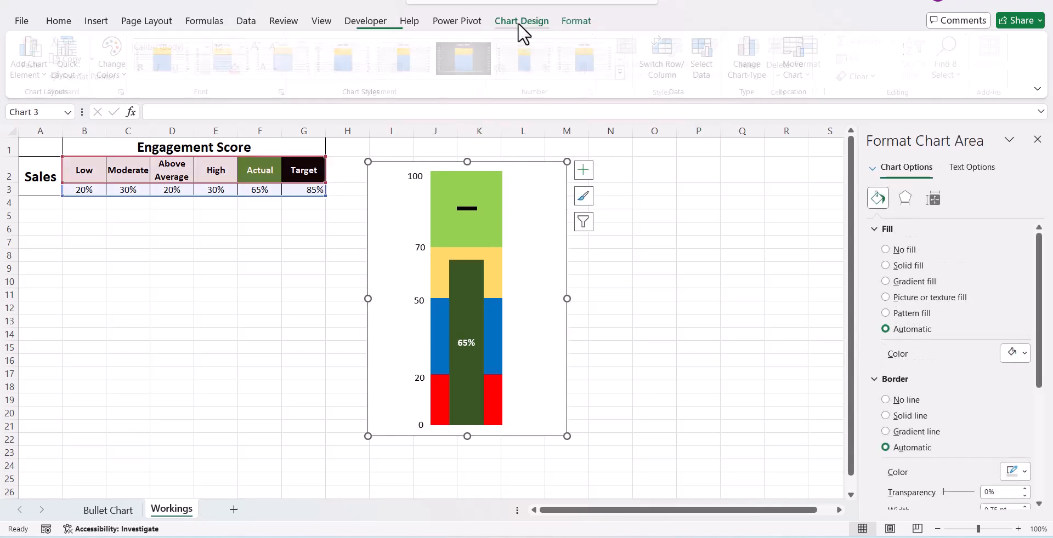
{"action": "left_click", "coordinate": [570, 20]}
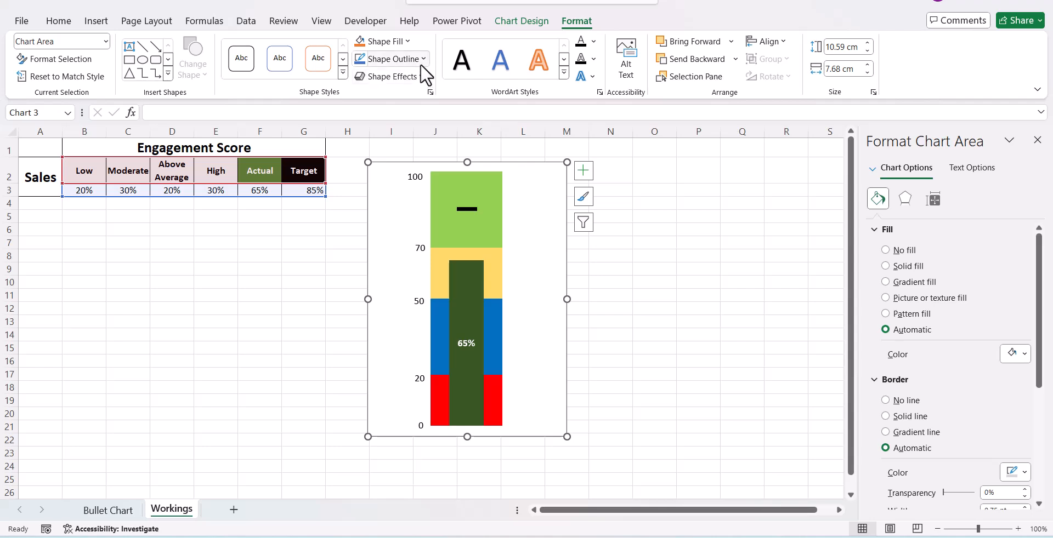
{"action": "left_click", "coordinate": [421, 62]}
{"action": "left_click", "coordinate": [410, 260]}
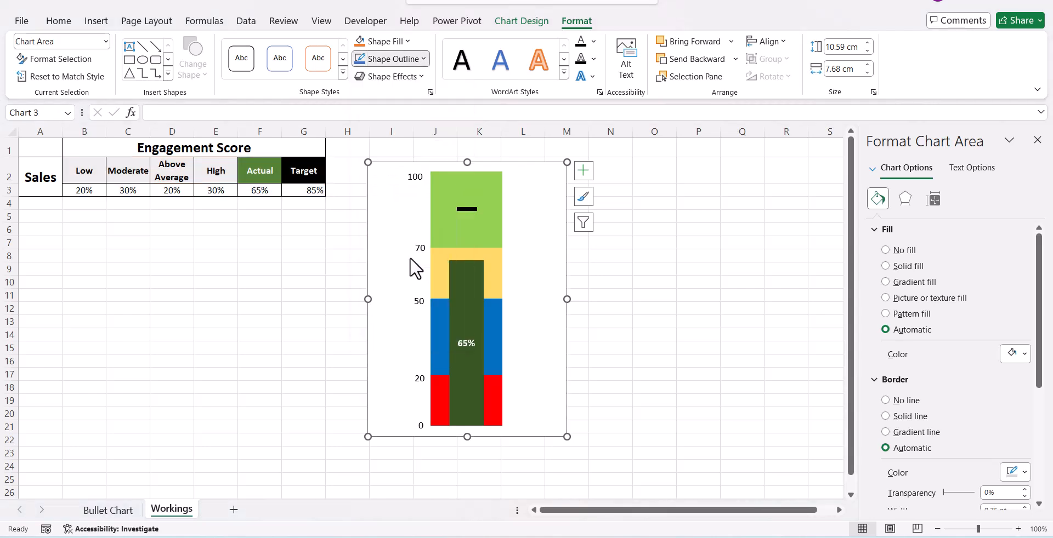
{"action": "left_click", "coordinate": [689, 268]}
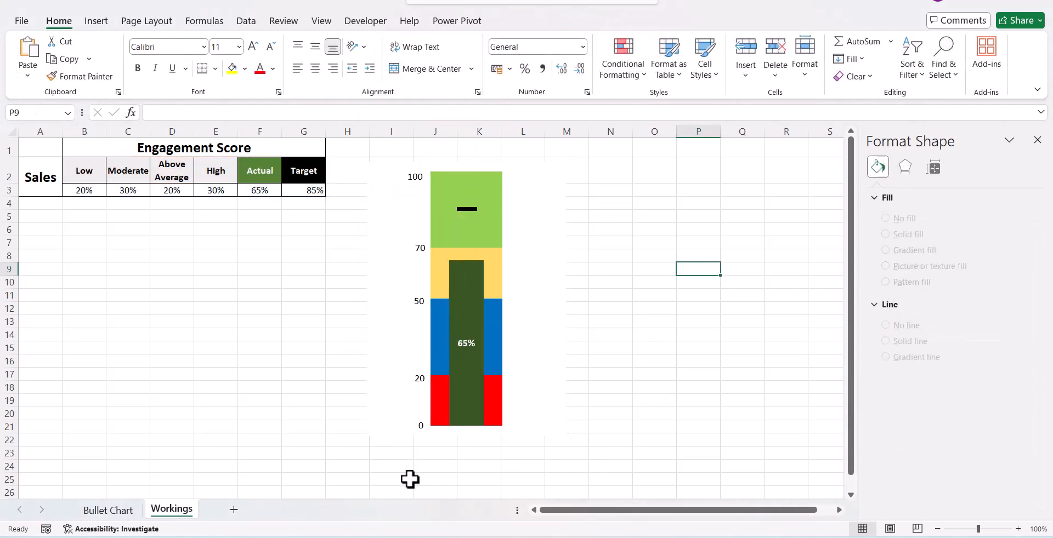
- Hide the gridlines on the Workings sheet
{"action": "left_click", "coordinate": [325, 21]}
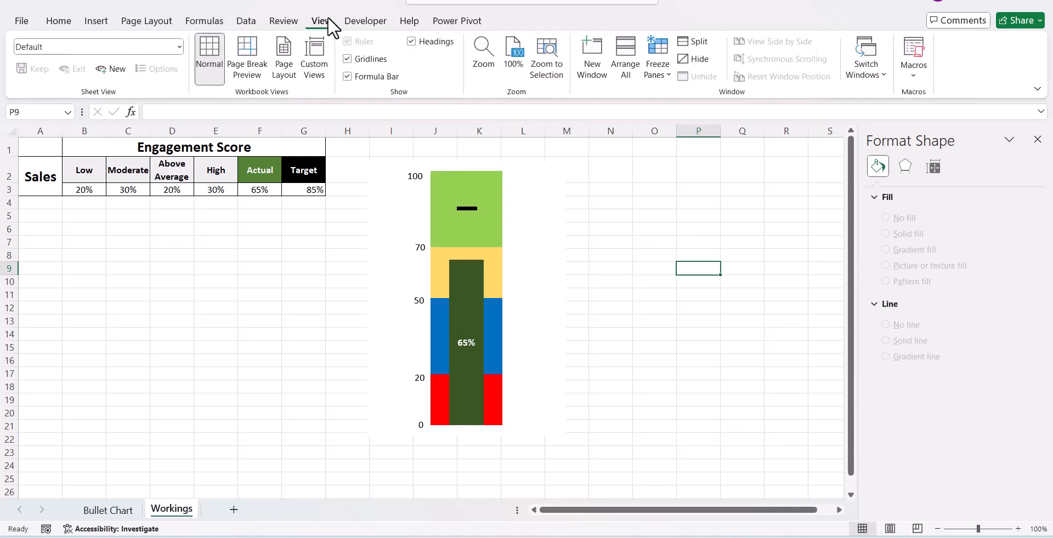
{"action": "left_click", "coordinate": [348, 59]}
{"action": "left_click", "coordinate": [348, 230]}
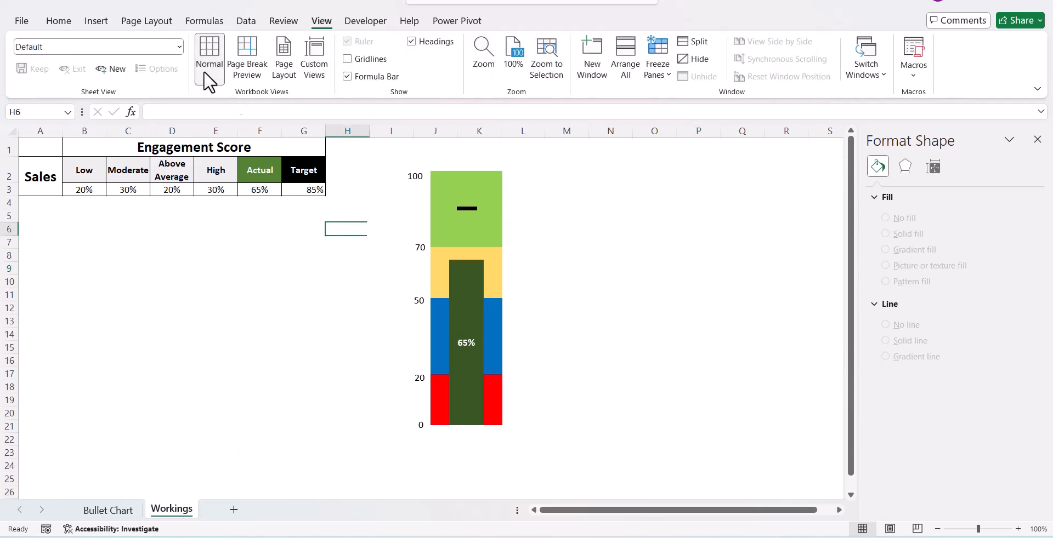
- Draw a rounded rectangle about 10.58 cm high and 4.91 cm wide over the chart and reduce its corner rounding
{"action": "left_click", "coordinate": [97, 22]}
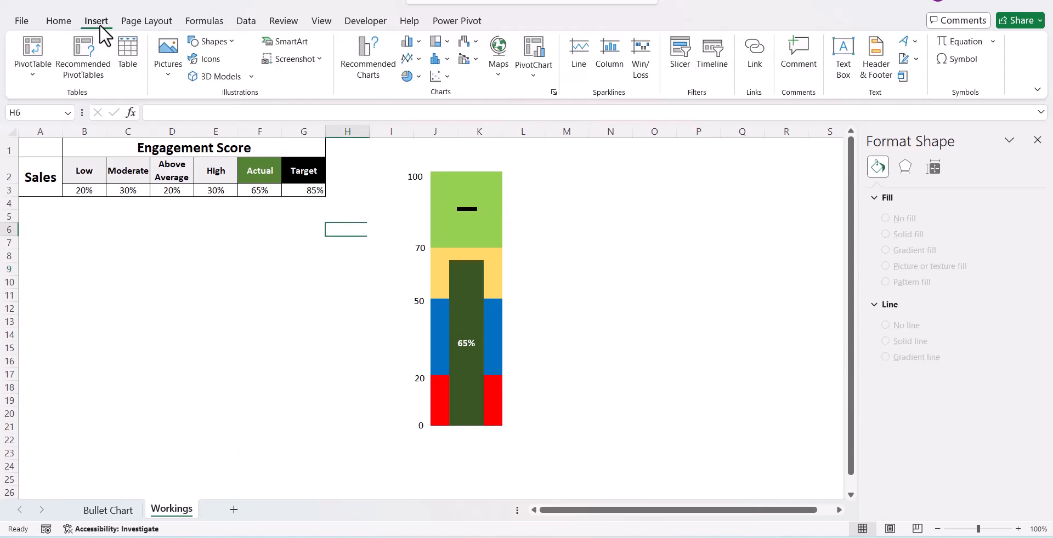
{"action": "left_click", "coordinate": [227, 43]}
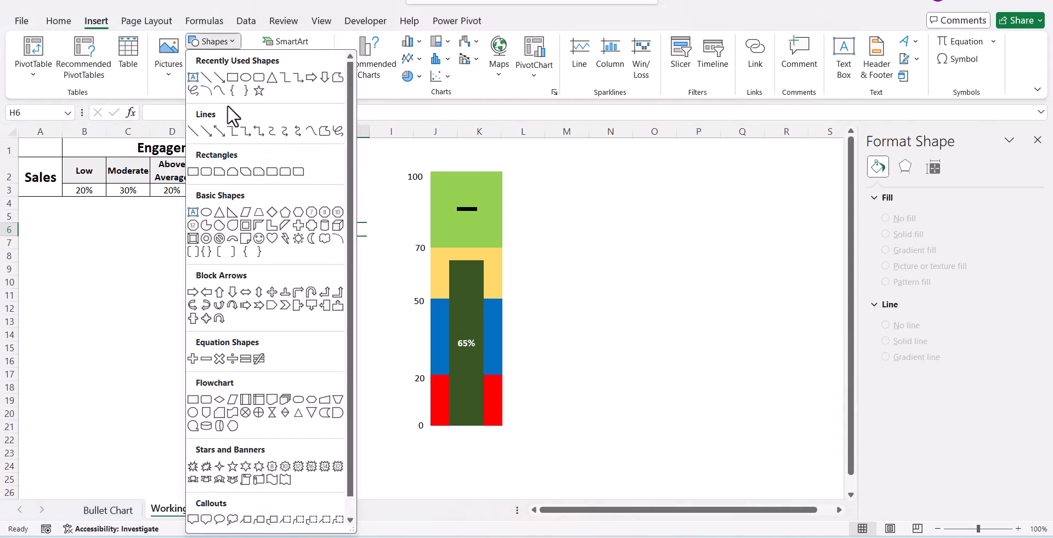
{"action": "left_click", "coordinate": [206, 172]}
{"action": "left_click_drag", "start_coordinate": [397, 159], "coordinate": [526, 435]}
{"action": "left_click_drag", "start_coordinate": [418, 160], "coordinate": [412, 162]}
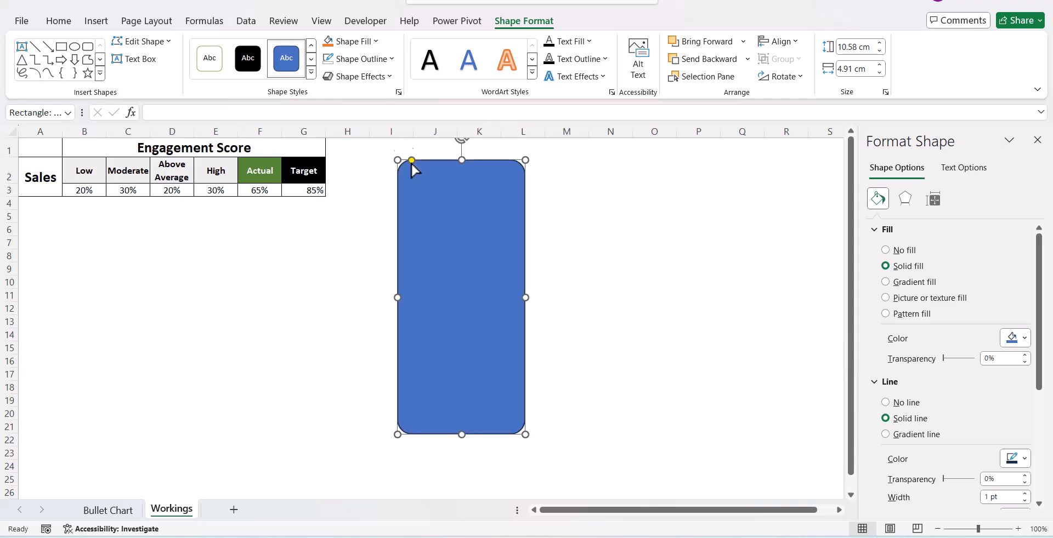
- Give the rounded rectangle a black 2¼ pt outline and no fill so it frames the chart
{"action": "left_click", "coordinate": [382, 59]}
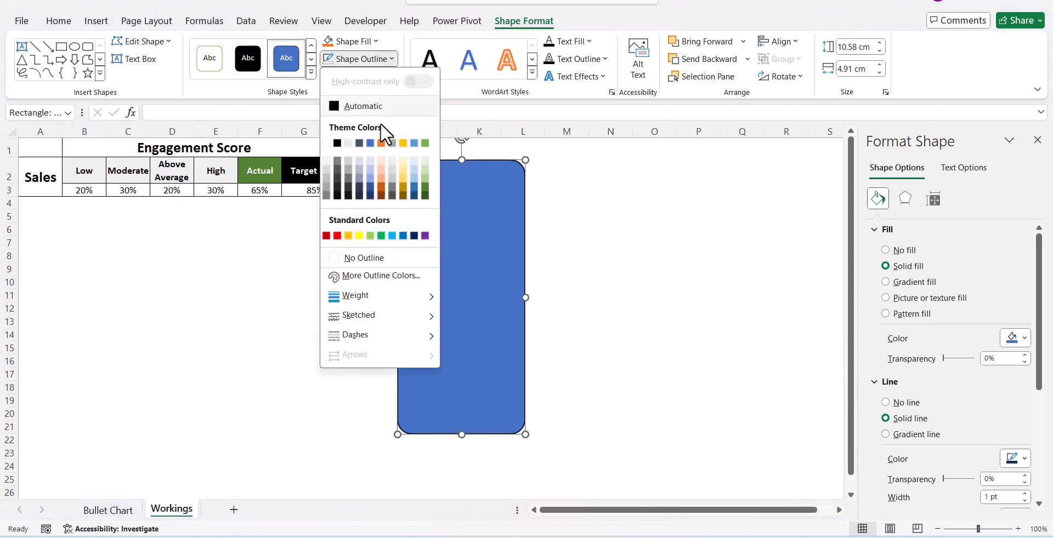
{"action": "left_click", "coordinate": [337, 143]}
{"action": "left_click", "coordinate": [378, 59]}
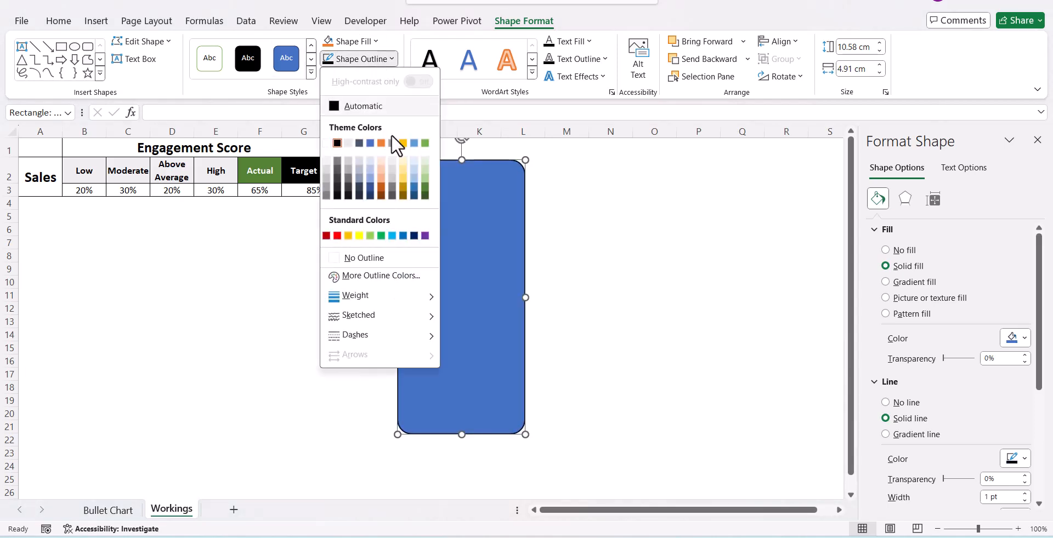
{"action": "mouse_move", "coordinate": [387, 300]}
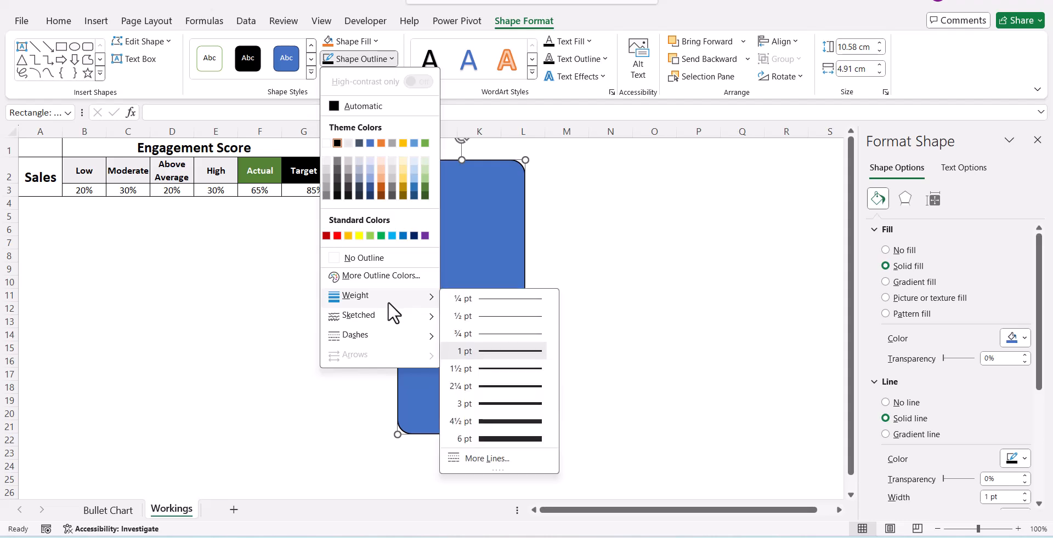
{"action": "left_click", "coordinate": [499, 386]}
{"action": "left_click", "coordinate": [363, 44]}
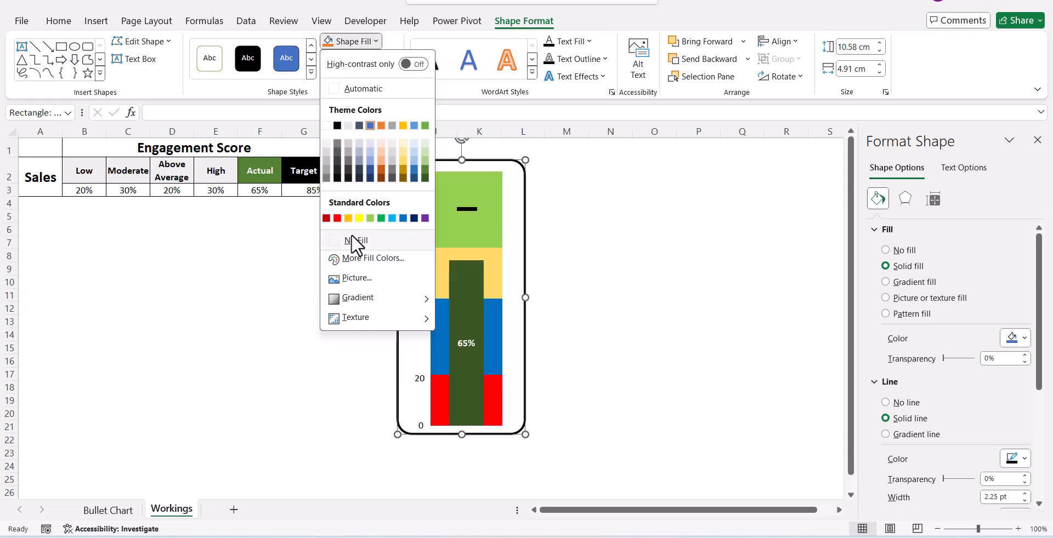
{"action": "left_click", "coordinate": [351, 237]}
{"action": "left_click", "coordinate": [678, 254]}
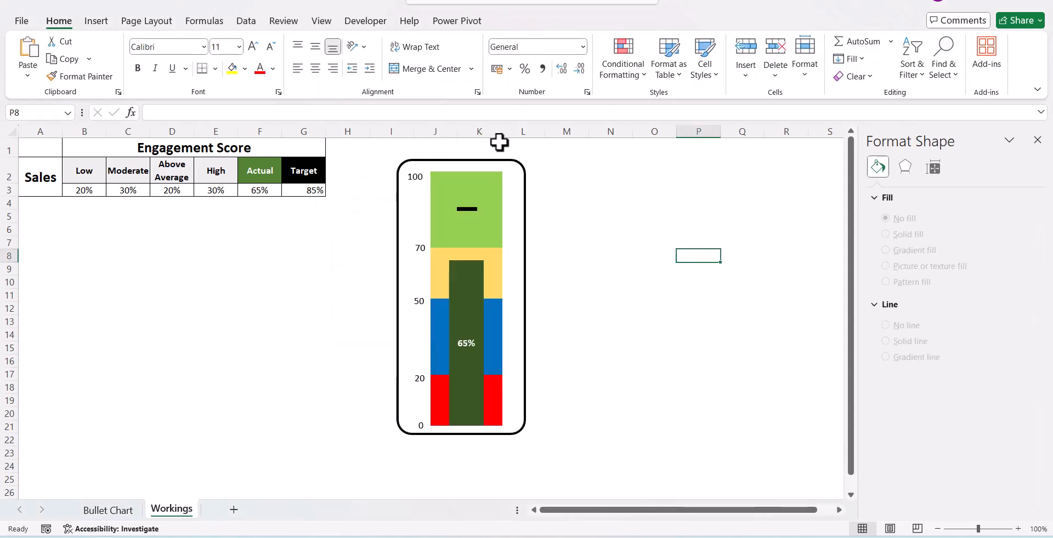
- Set the Actual score in F3 to 25% and the Target in G3 to 50%
{"action": "left_click", "coordinate": [261, 191]}
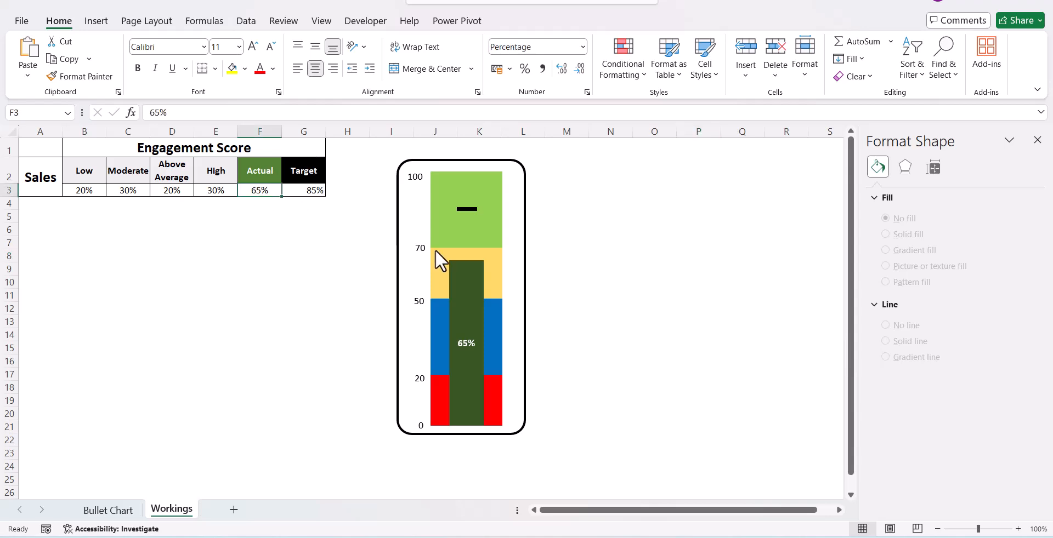
{"action": "type", "text": "25"}
{"action": "key", "text": "Return"}
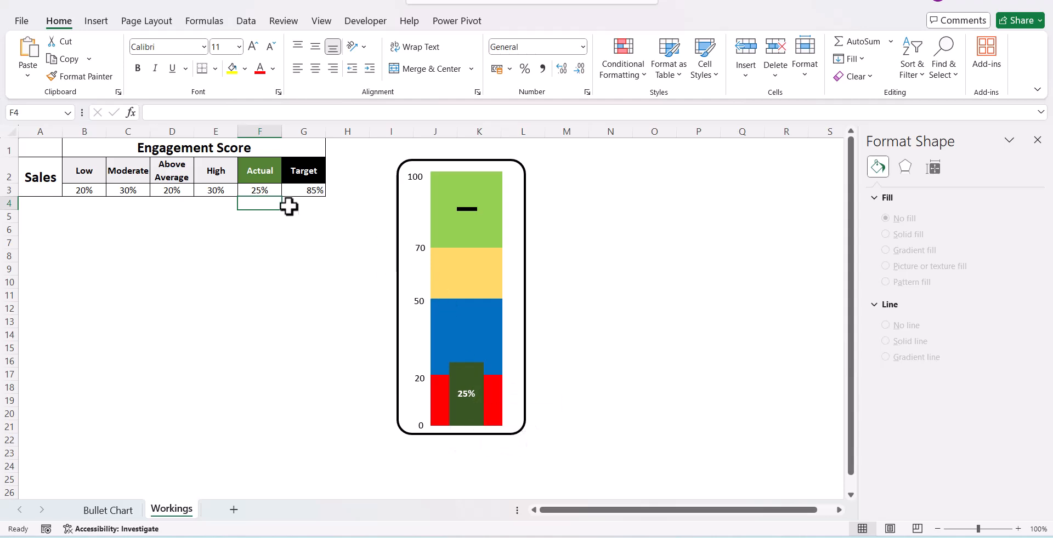
{"action": "left_click", "coordinate": [300, 189]}
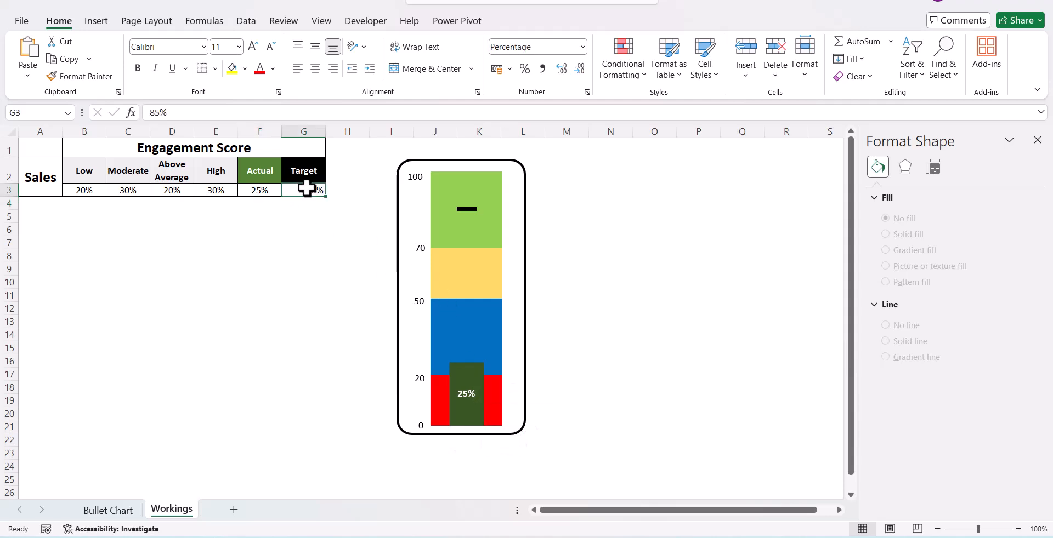
{"action": "type", "text": "50"}
{"action": "key", "text": "Return"}
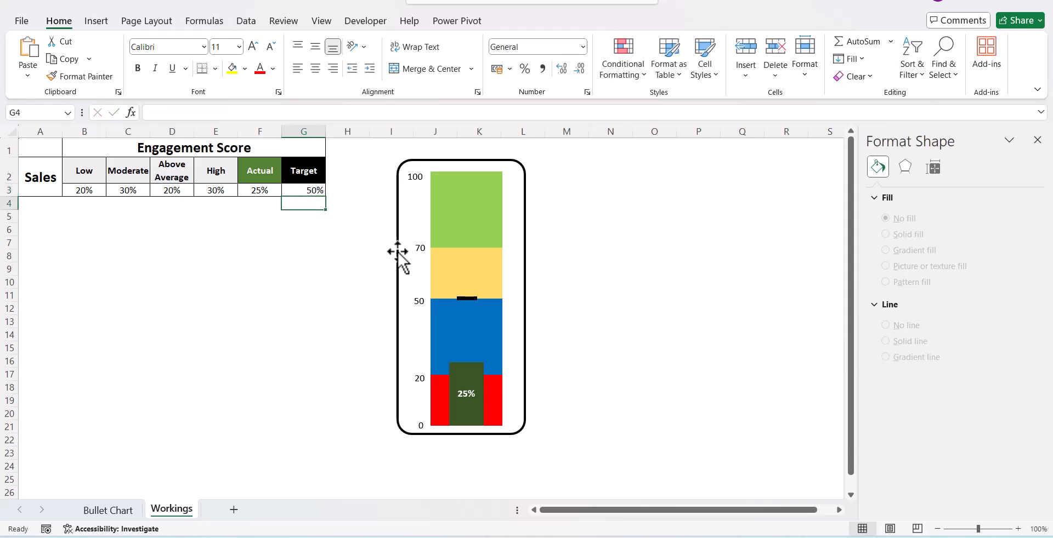